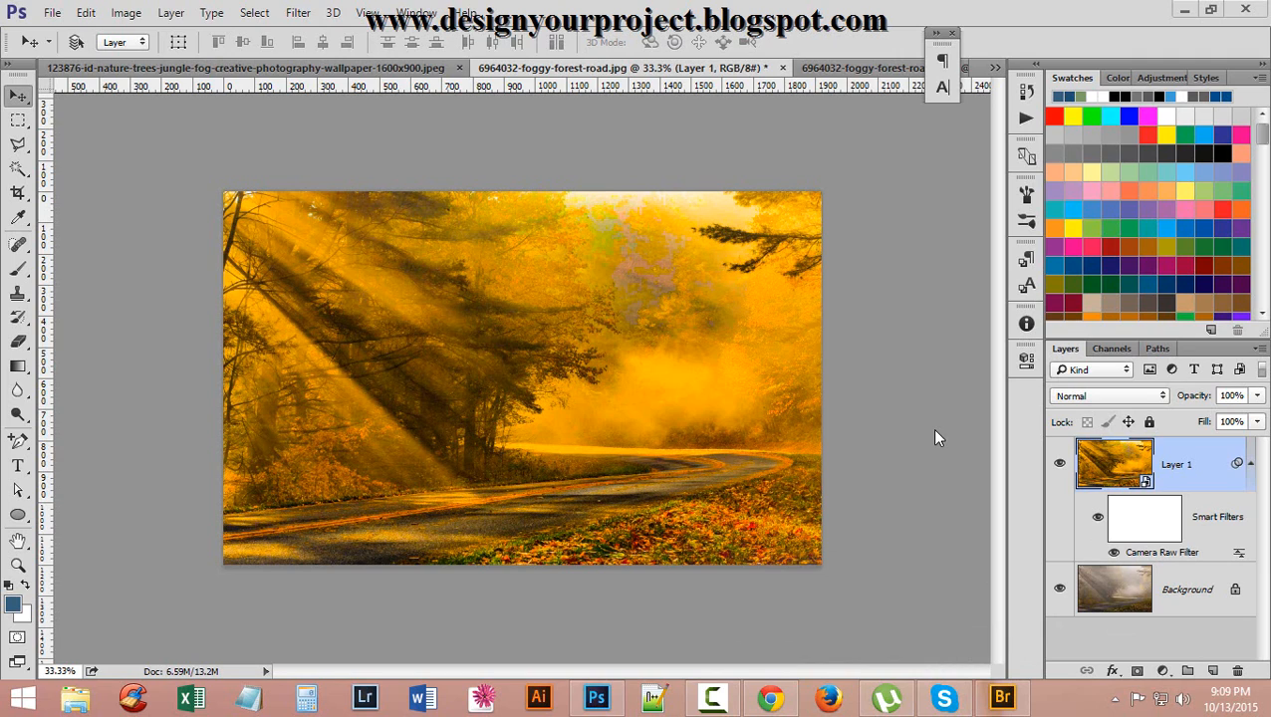
Compare the finished forest road image with its smart filters turned off and on again
left_click(1097, 522)
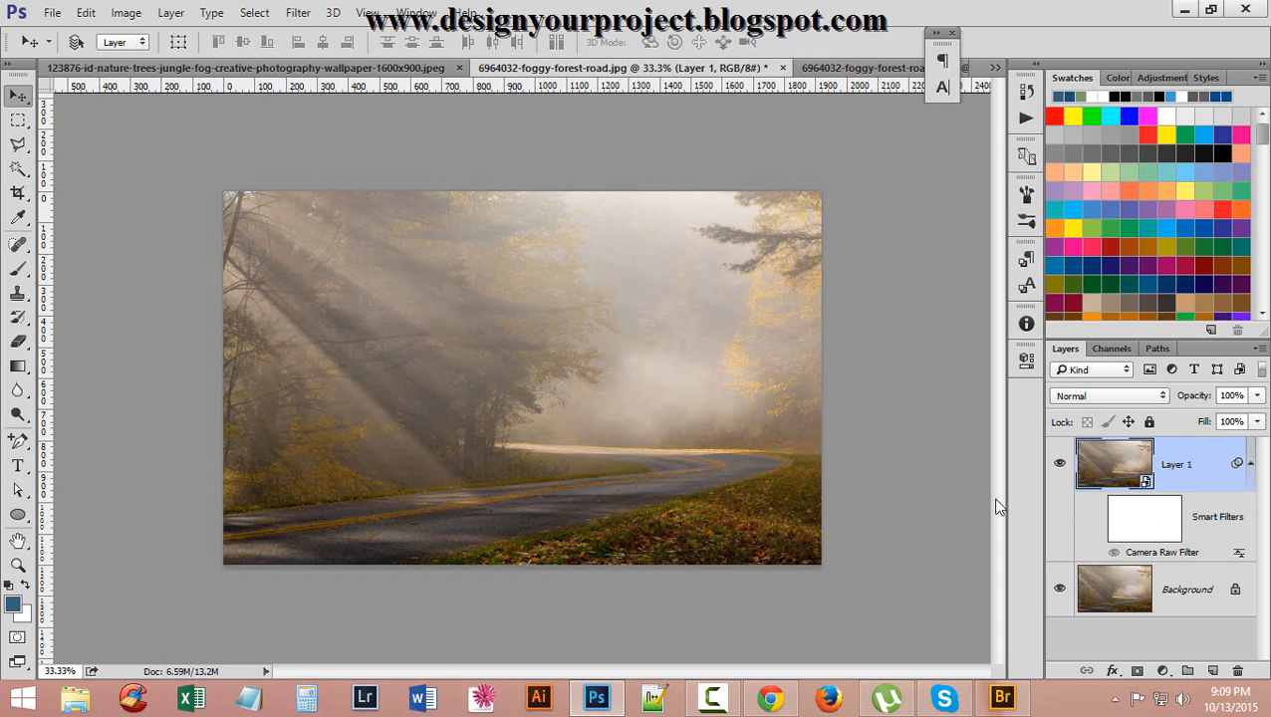
left_click(1097, 518)
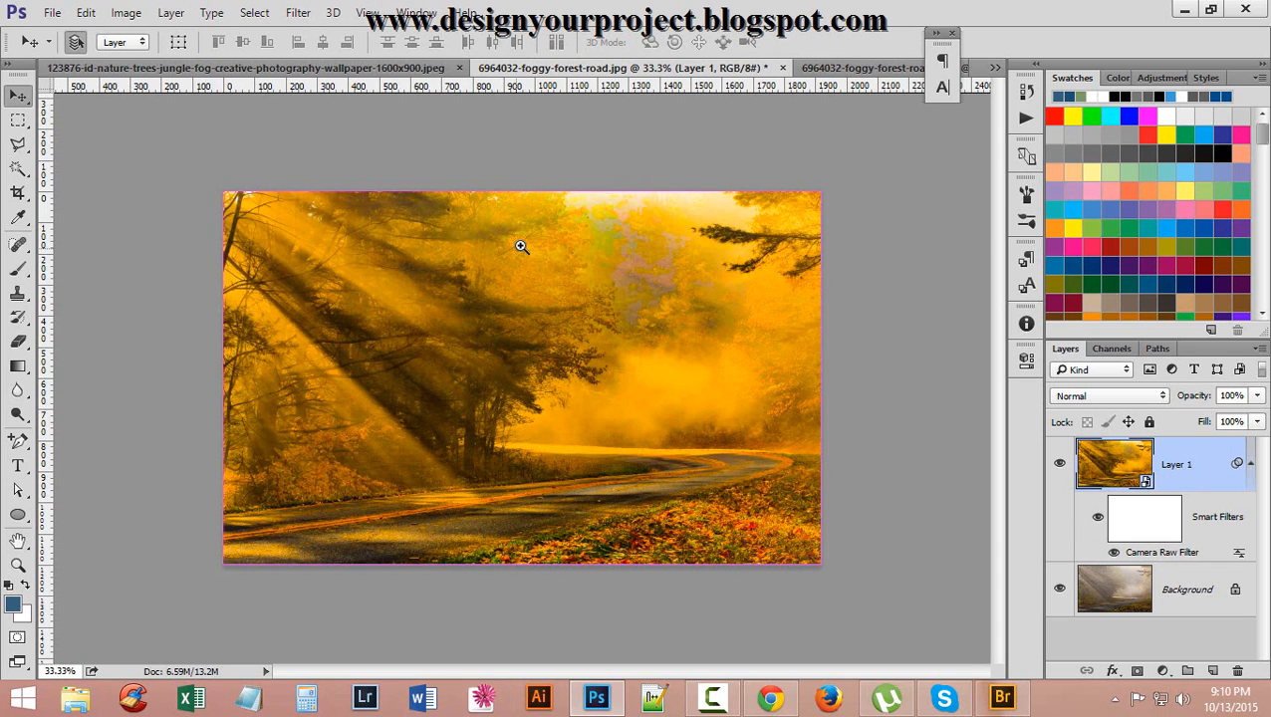
key("ctrl+plus")
key("ctrl+minus")
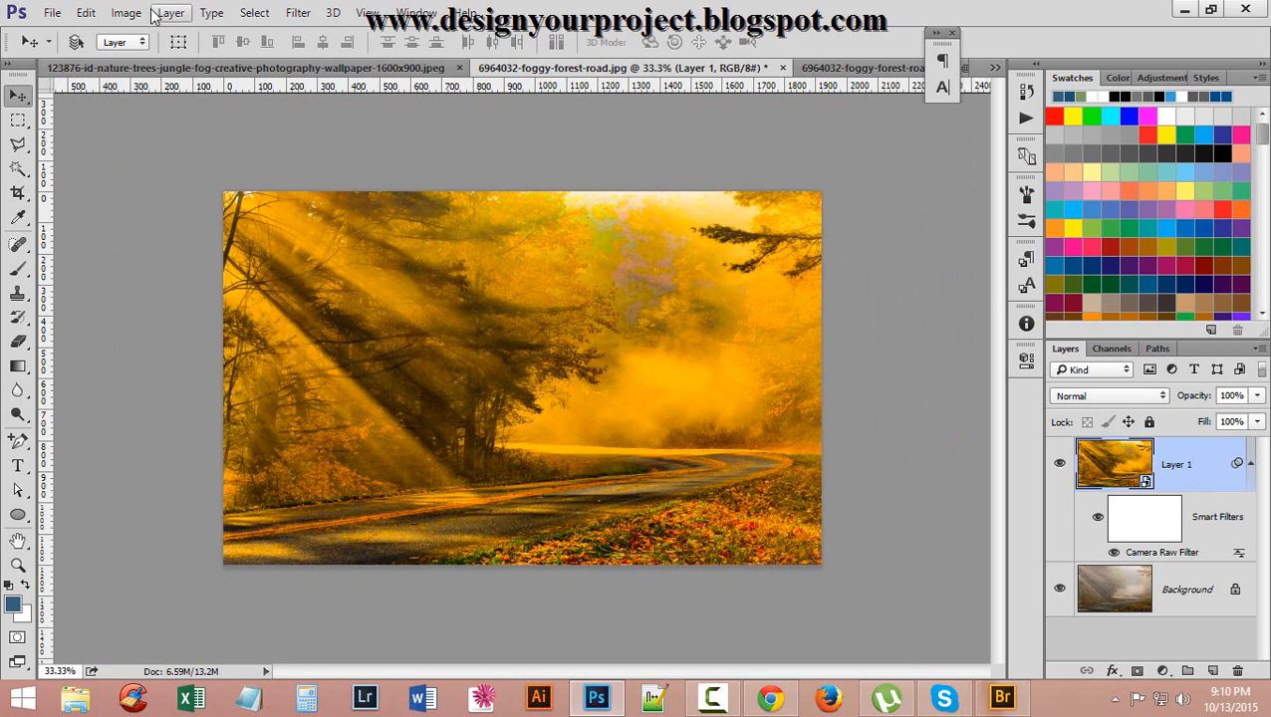
Switch to the 6964032-foggy-forest-road copy document and duplicate its Background layer
left_click(851, 70)
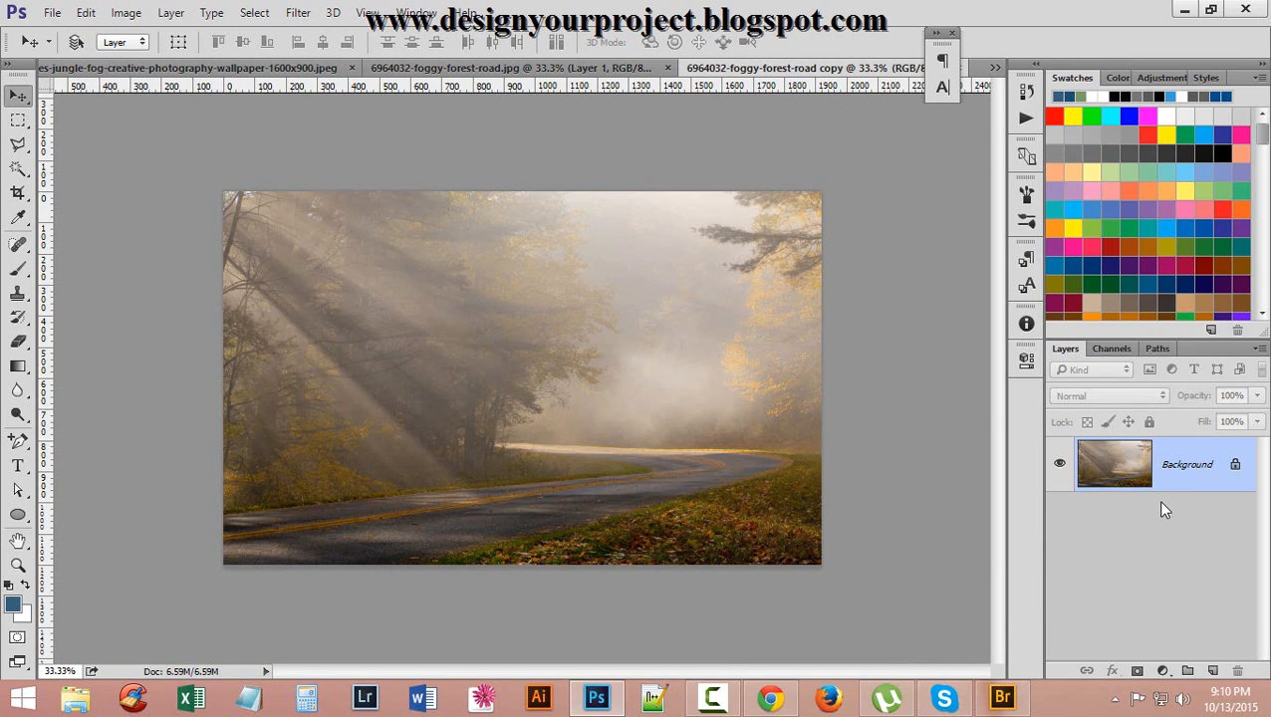
key("ctrl+j")
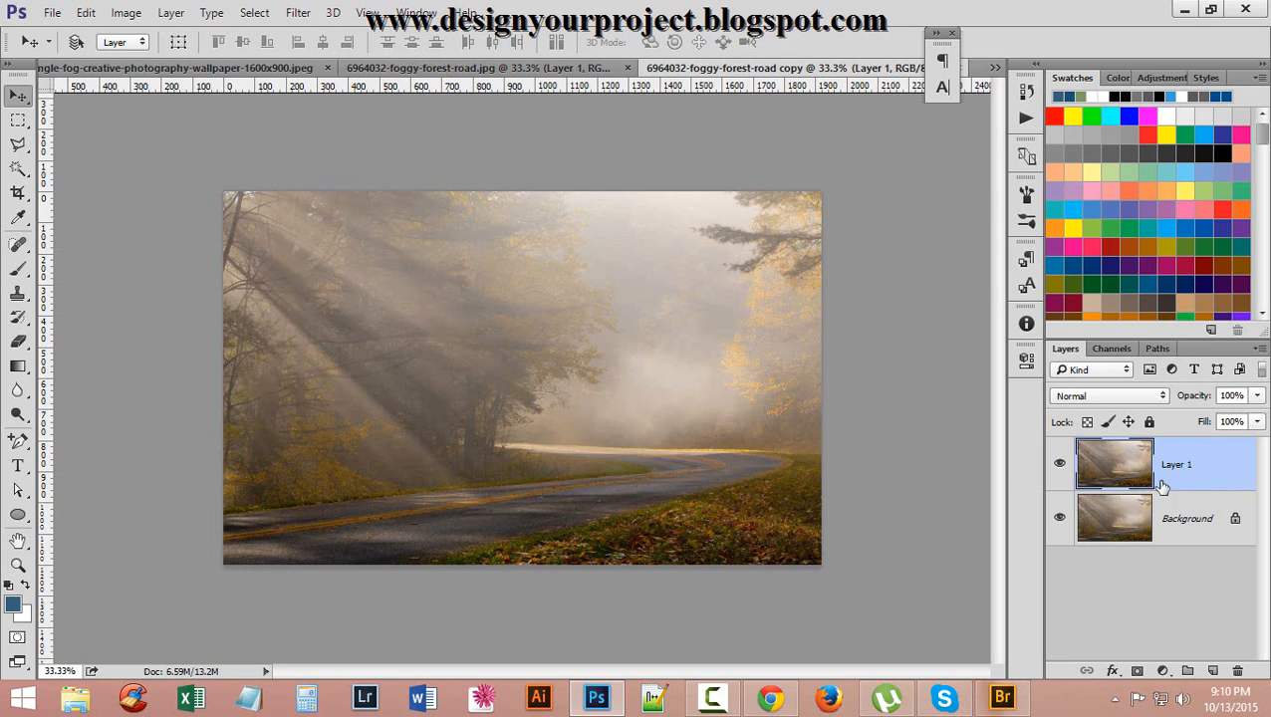
Review the finished 6964032-foggy-forest-road.jpg by hiding and showing Layer 1's smart filters
left_click(468, 68)
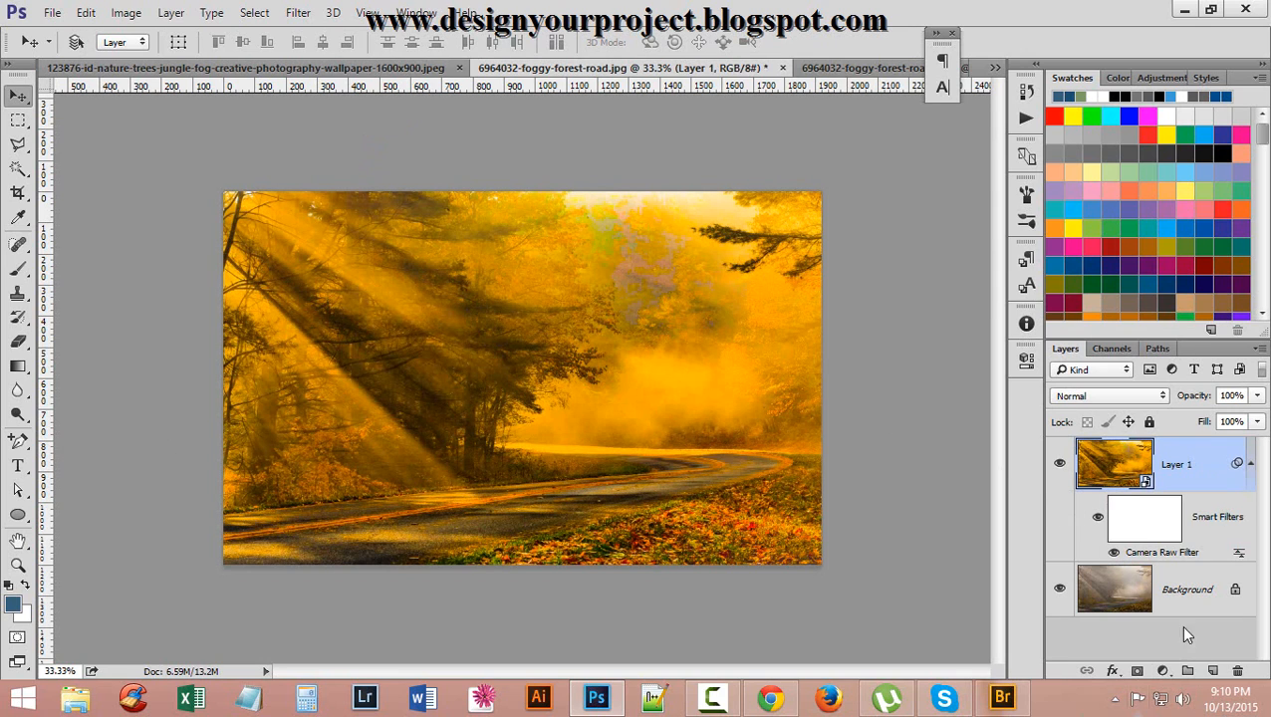
left_click(1097, 518)
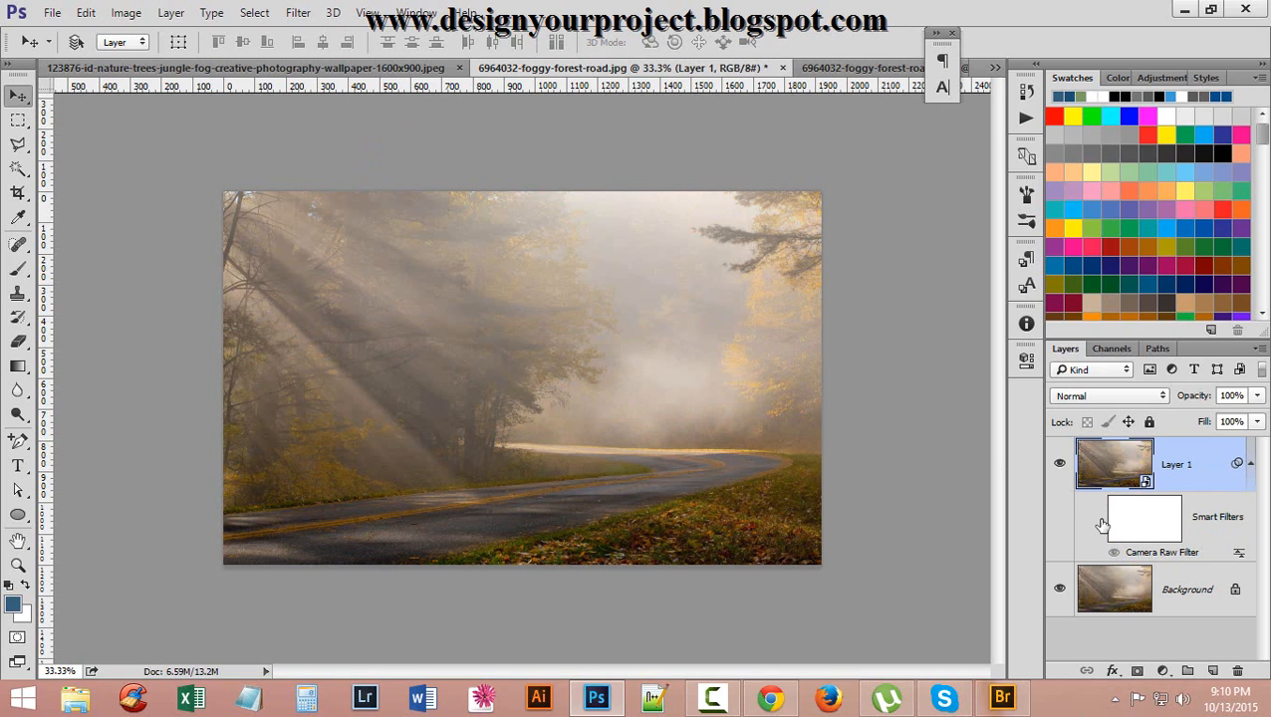
left_click(1098, 518)
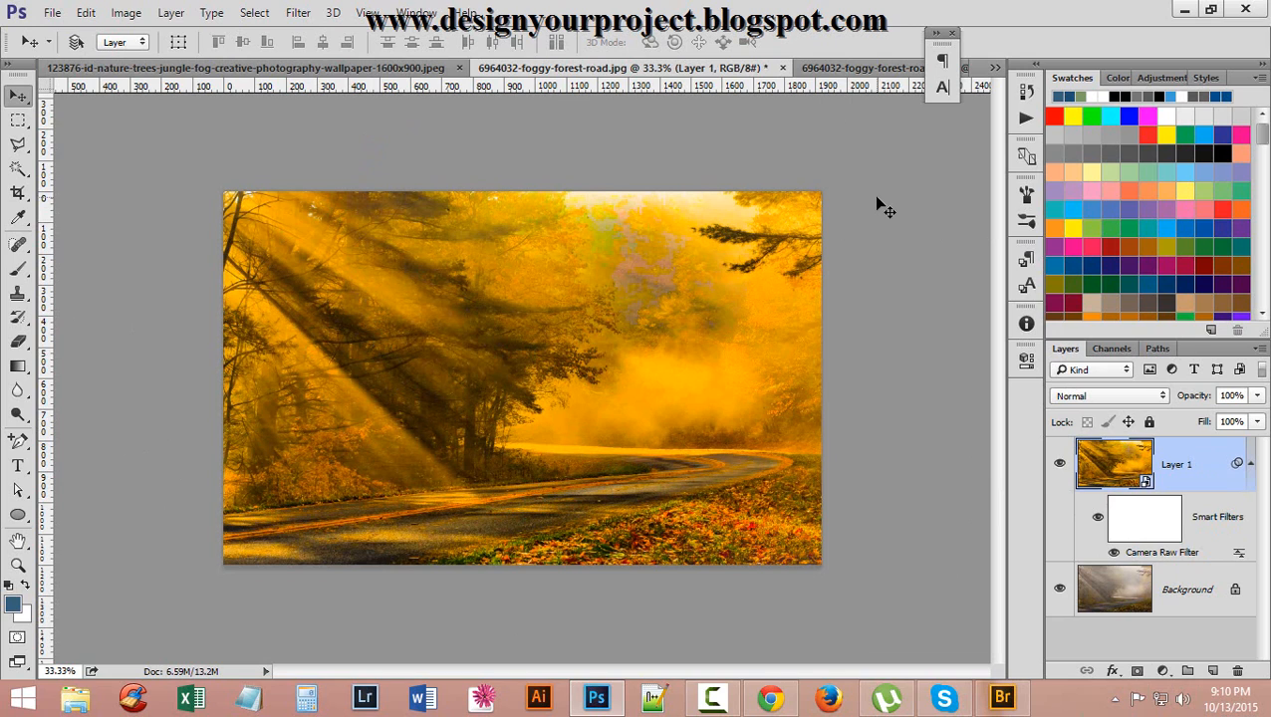
Convert Layer 1 of the foggy-forest-road copy document to a smart object
left_click(855, 67)
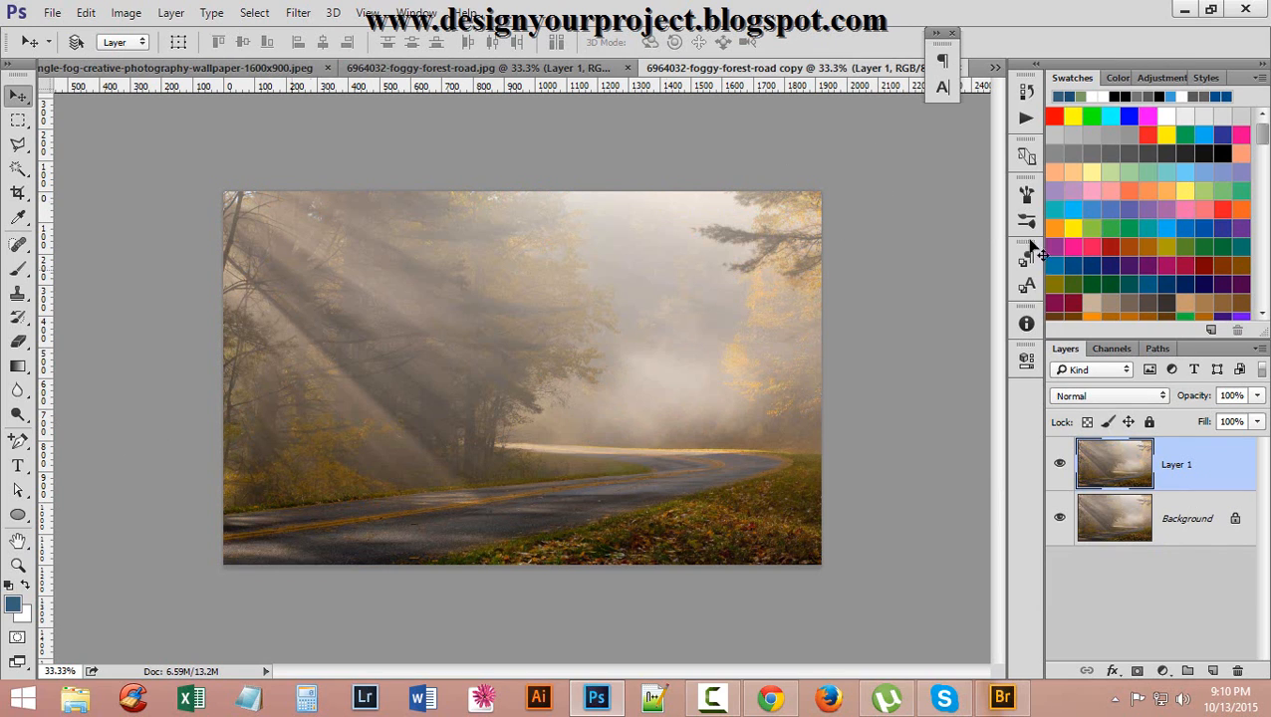
left_click(168, 13)
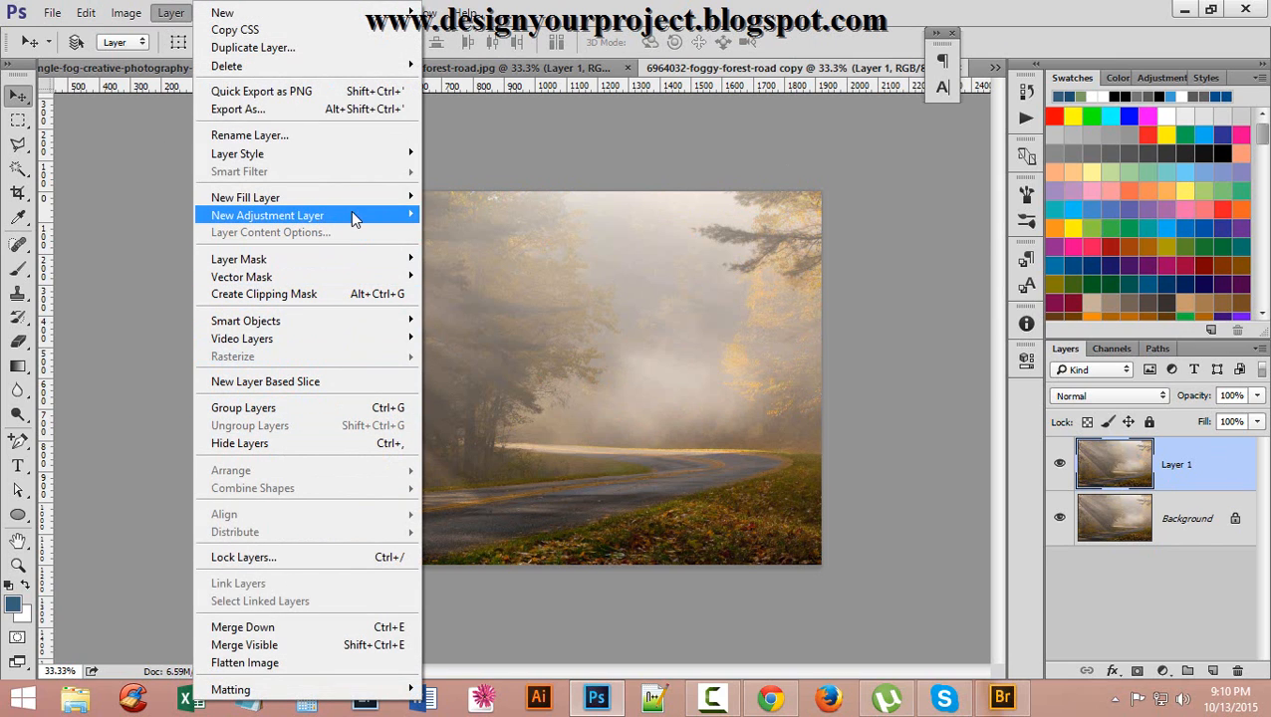
mouse_move(361, 321)
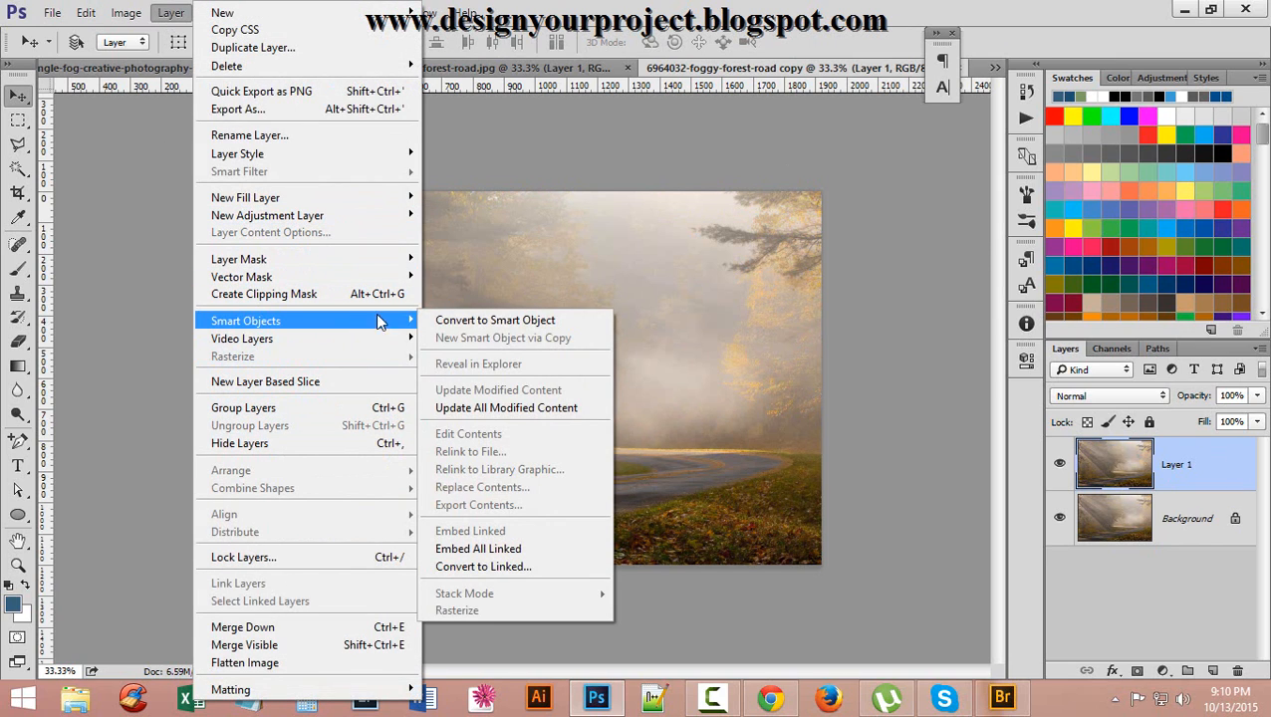
left_click(481, 326)
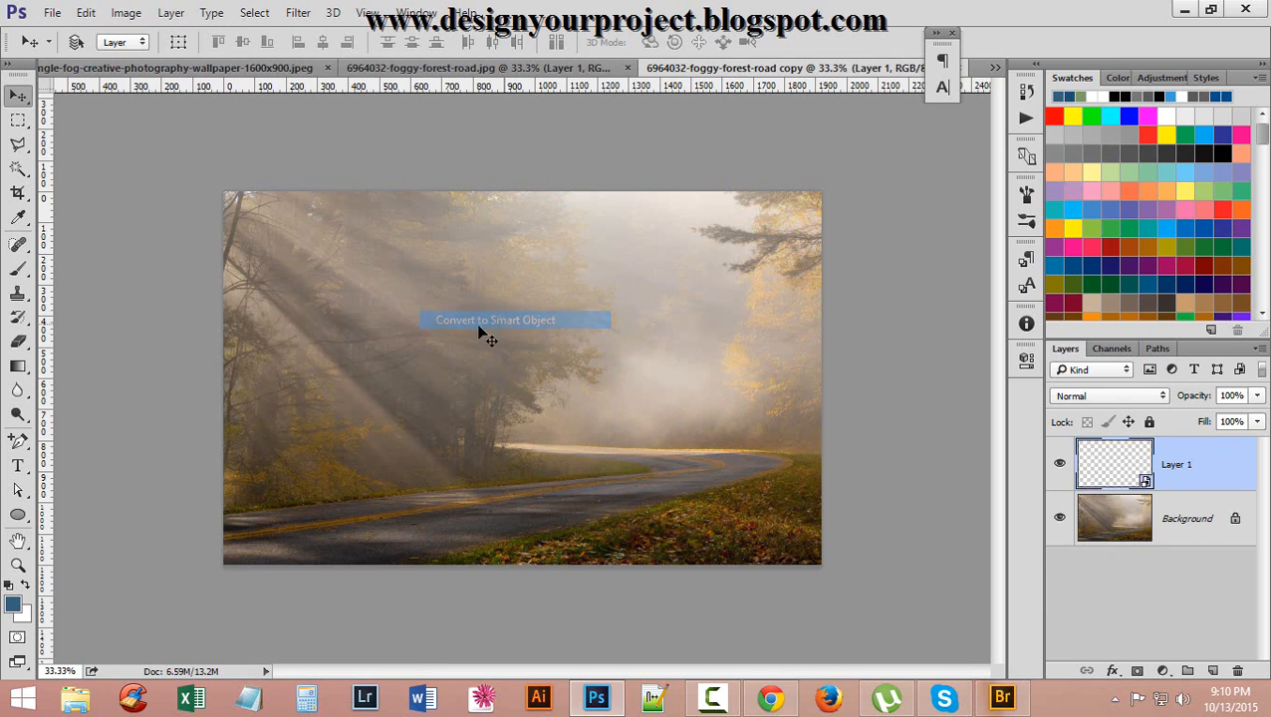
right_click(1201, 478)
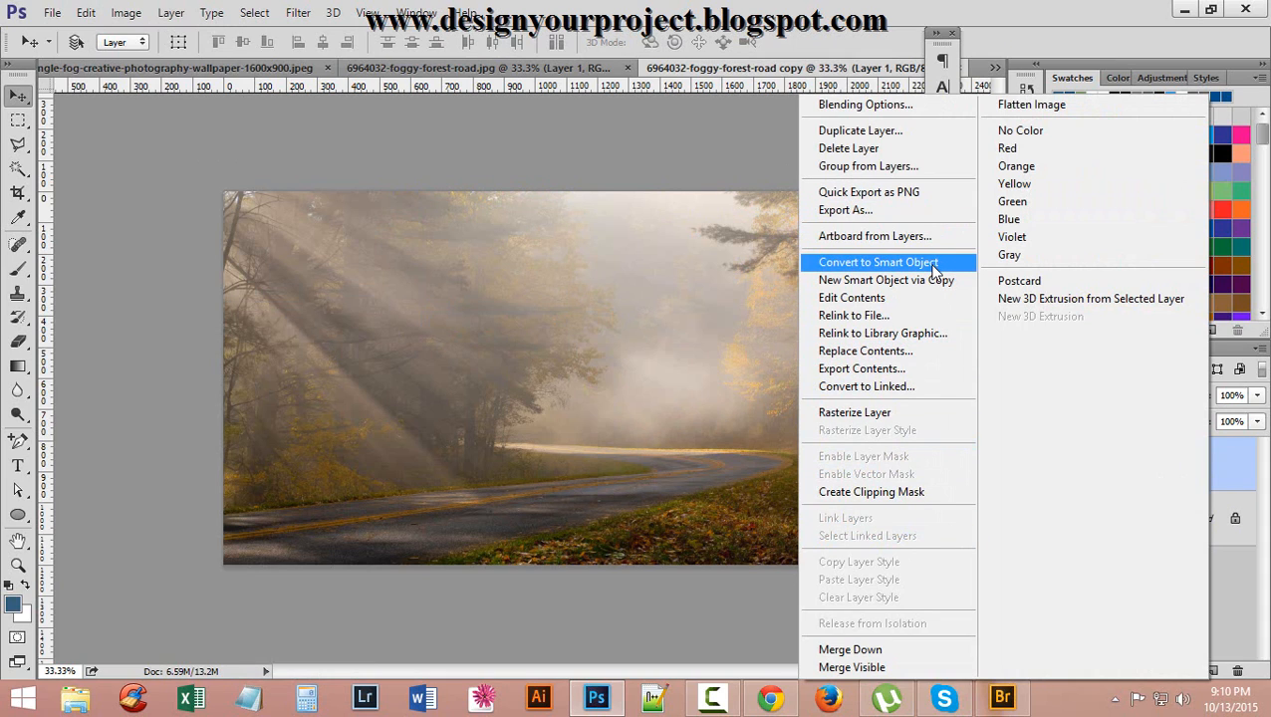
left_click(1051, 7)
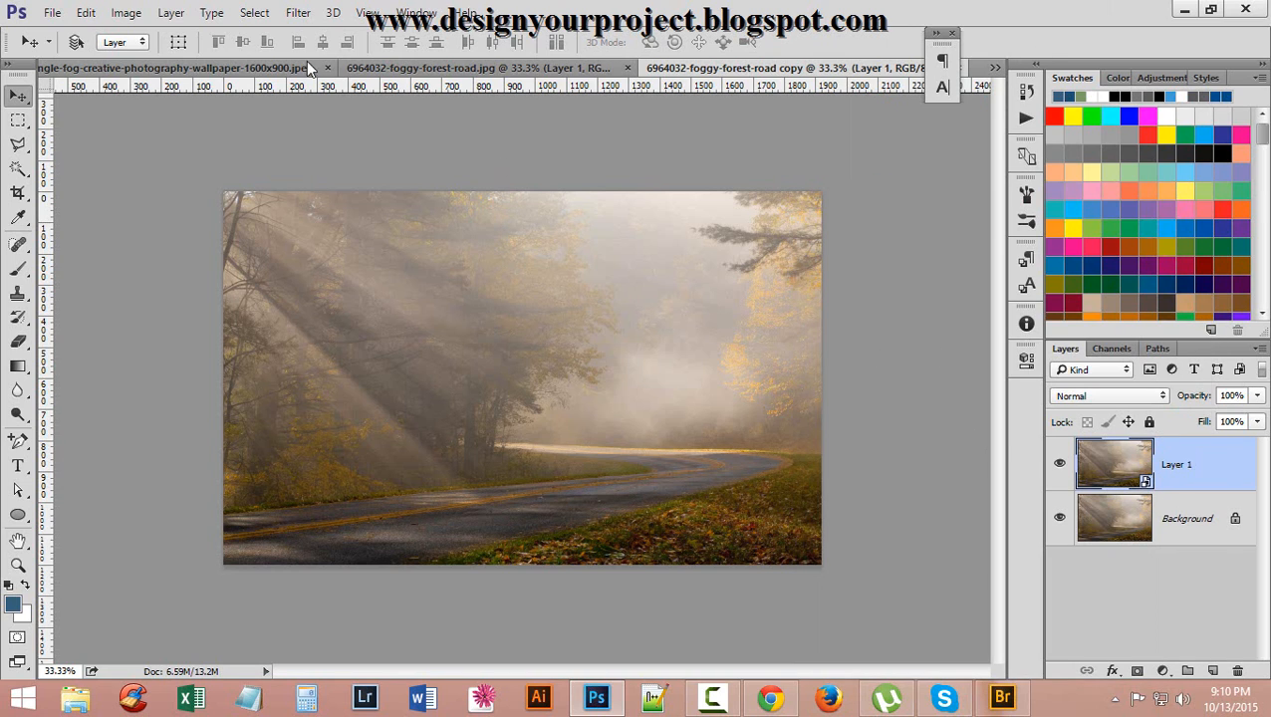
Start the Camera Raw Filter on Layer 1 and set the Dehaze amount to +80
left_click(301, 14)
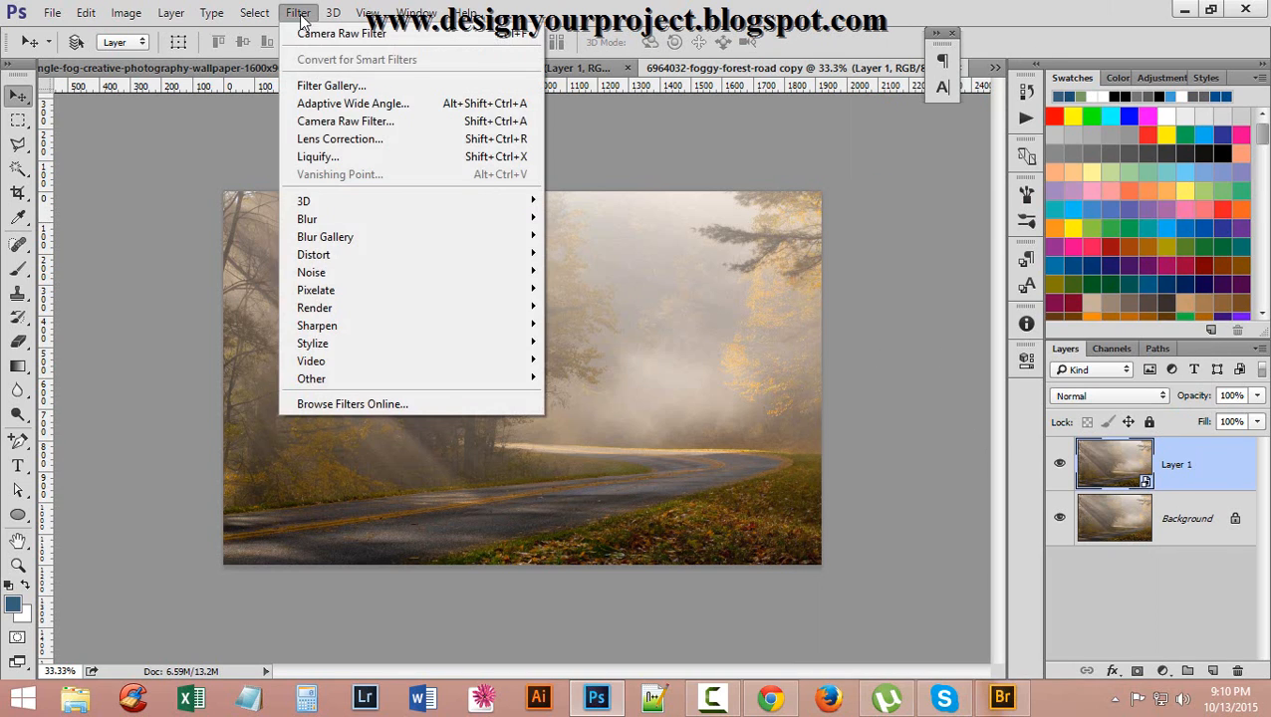
left_click(394, 126)
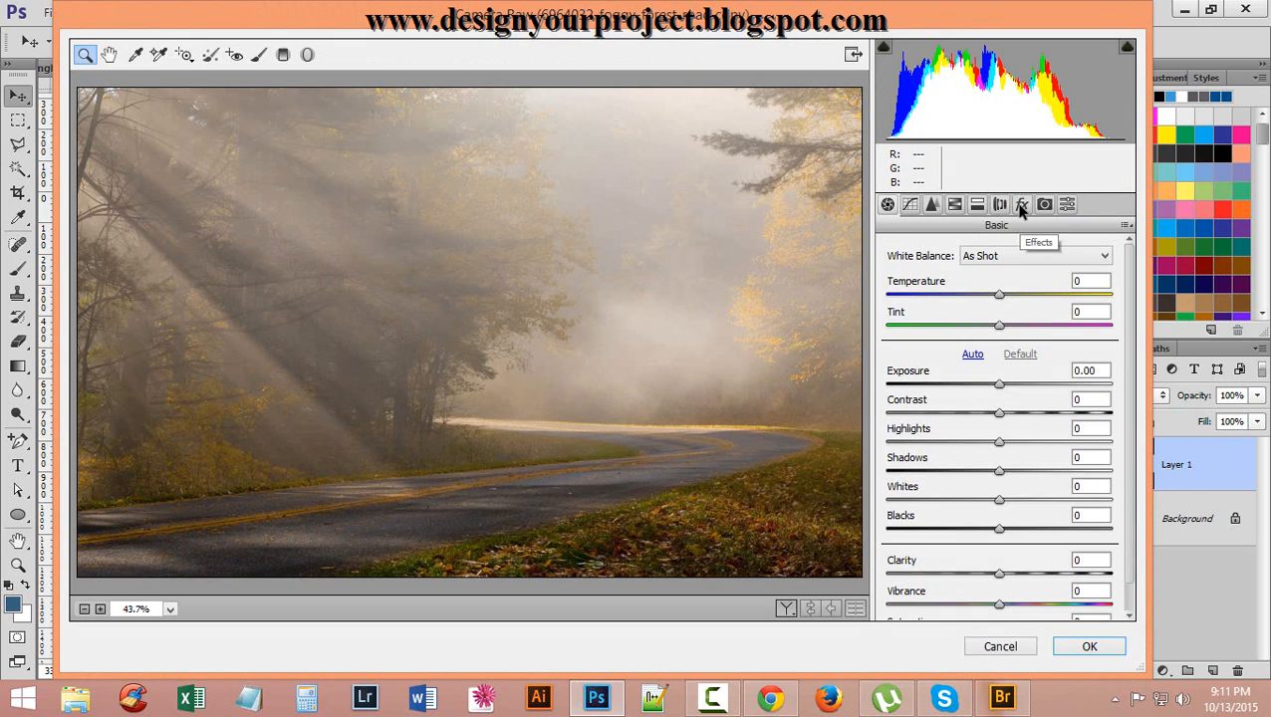
left_click(1021, 206)
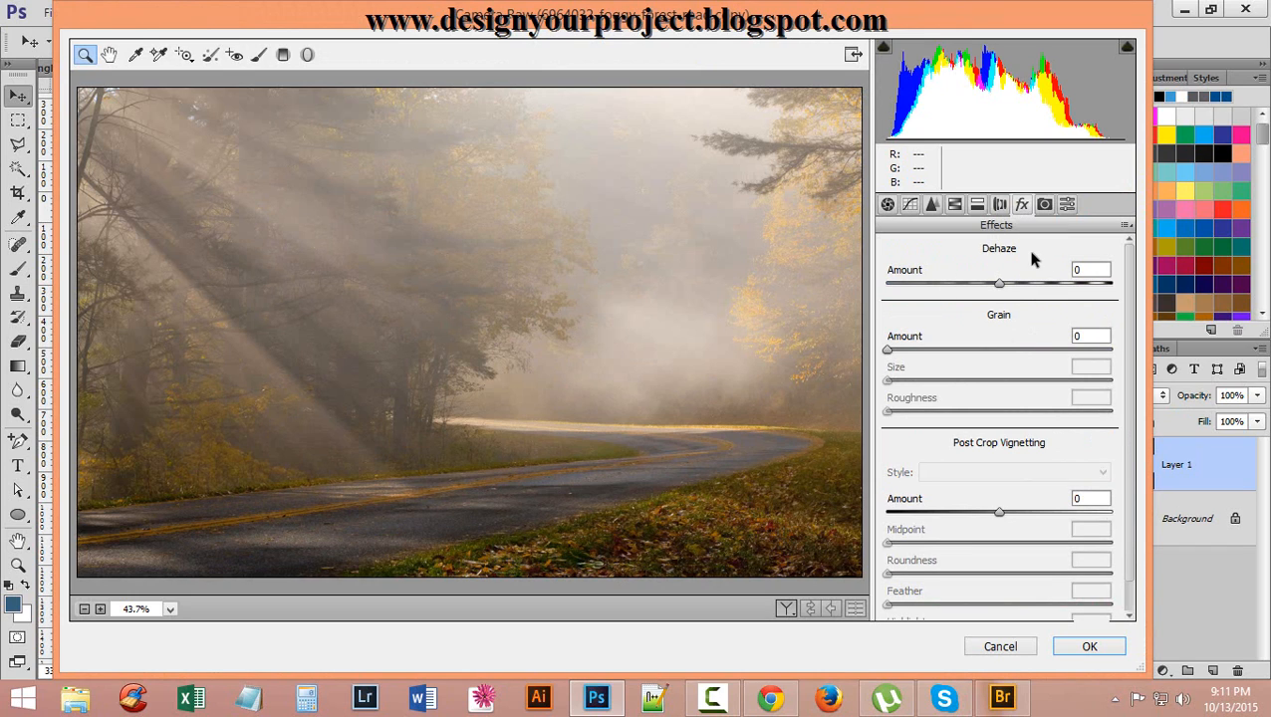
left_click_drag(1001, 286, 1090, 285)
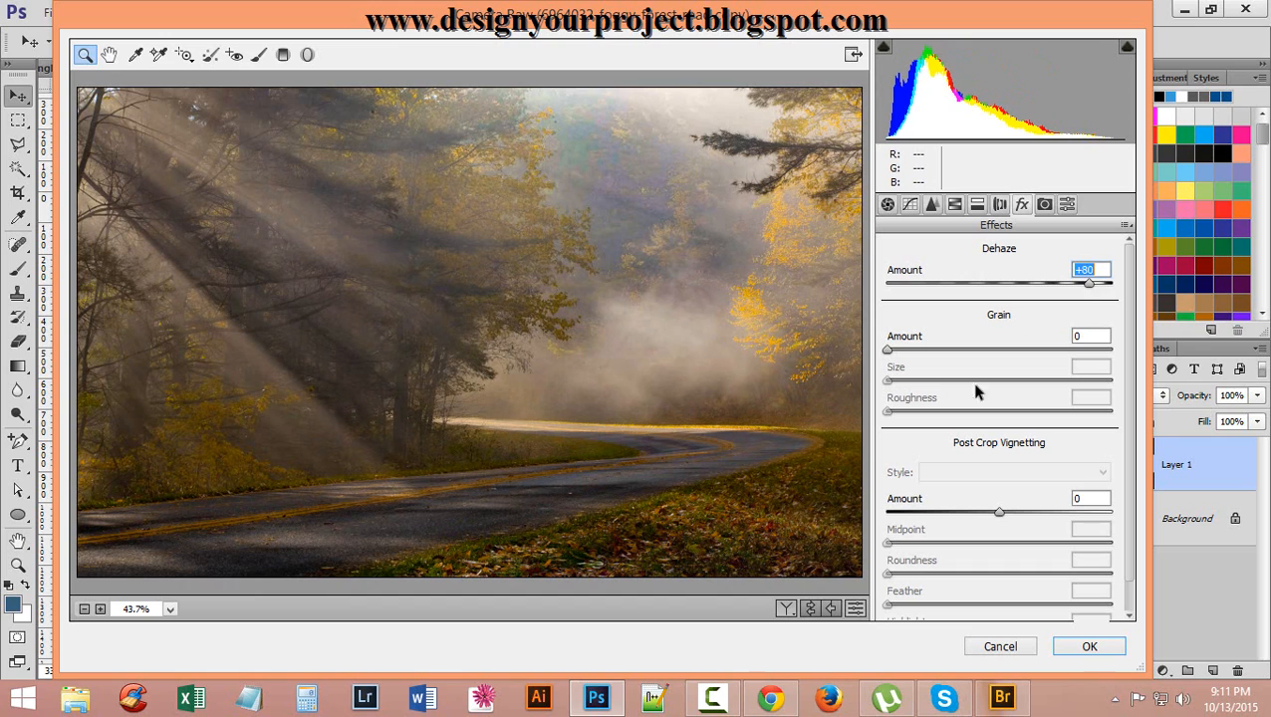
Set the Post Crop Vignetting to Amount +18, Midpoint 0, Roundness +1 and Feather 100
left_click(1006, 513)
left_click_drag(1008, 516, 1030, 519)
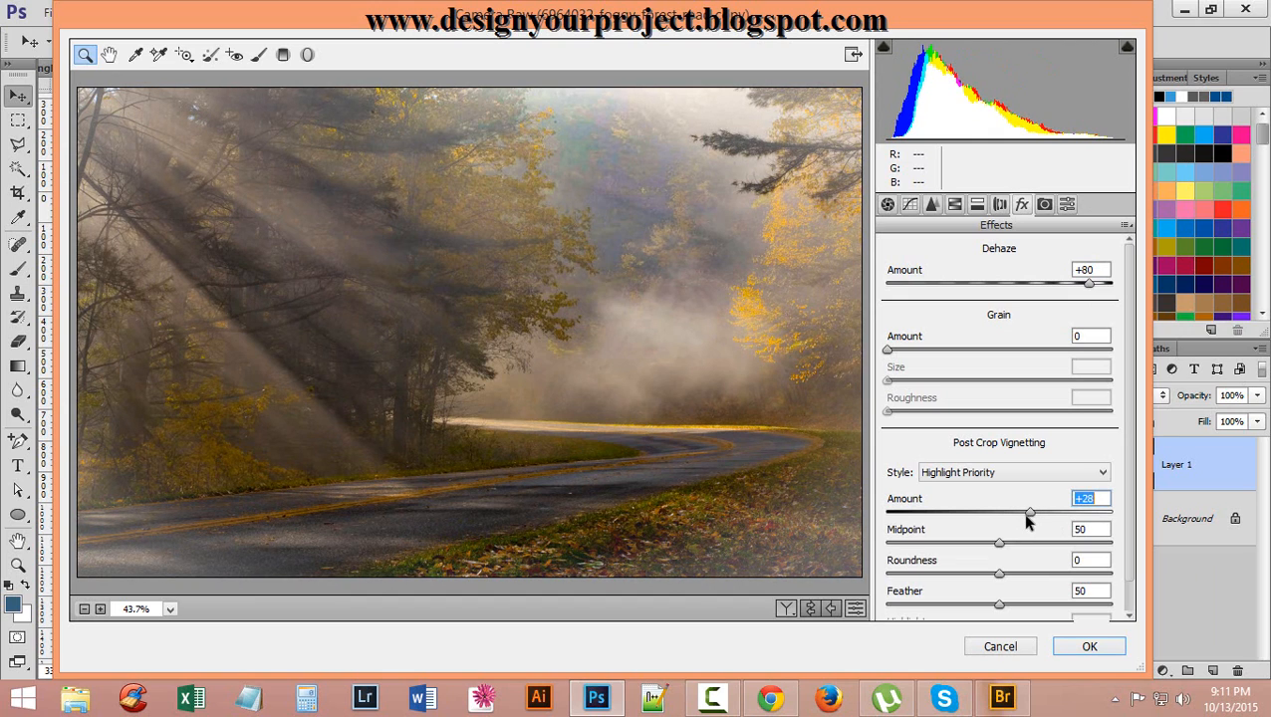
type("18")
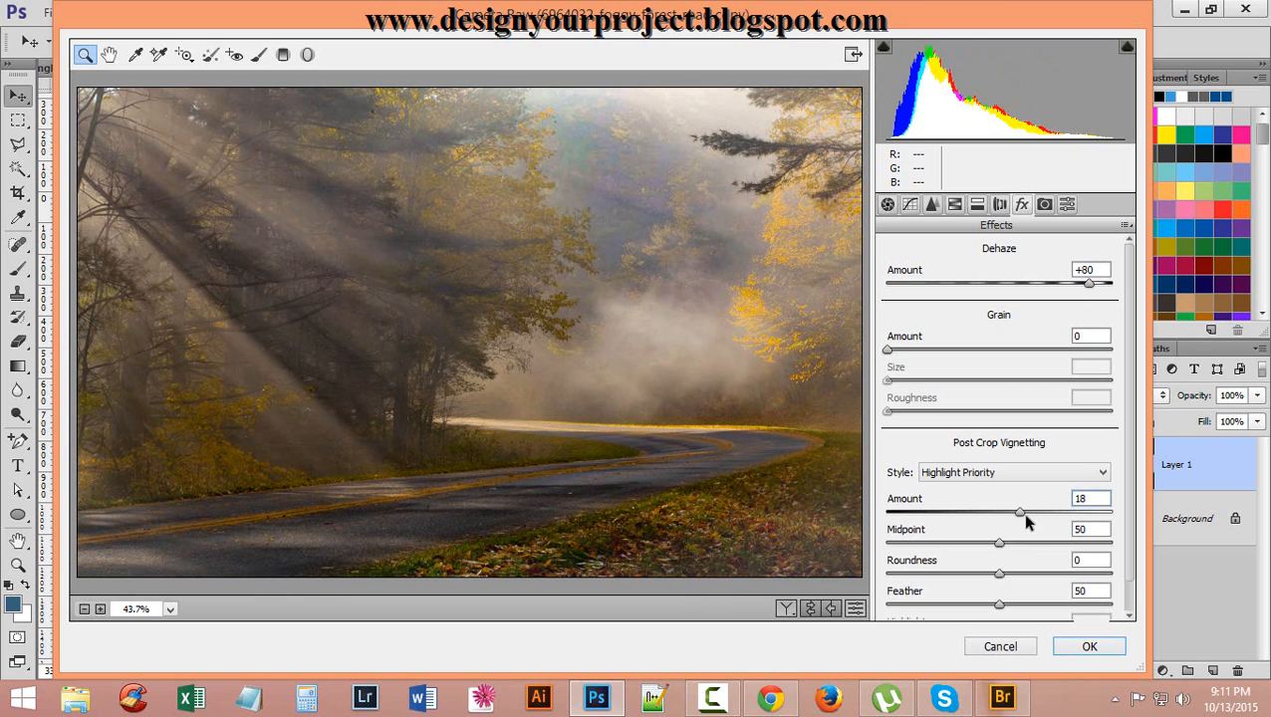
left_click(1102, 529)
type("0")
left_click(1088, 560)
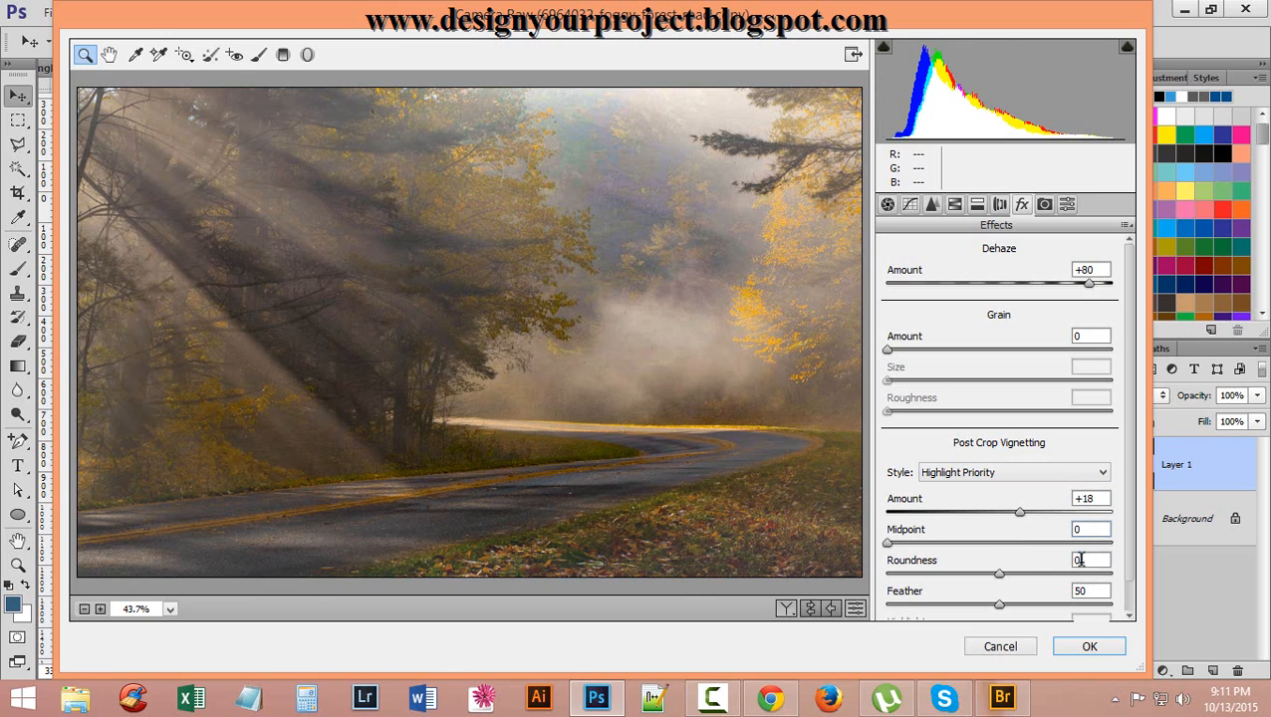
type("1")
key("Tab")
type("100")
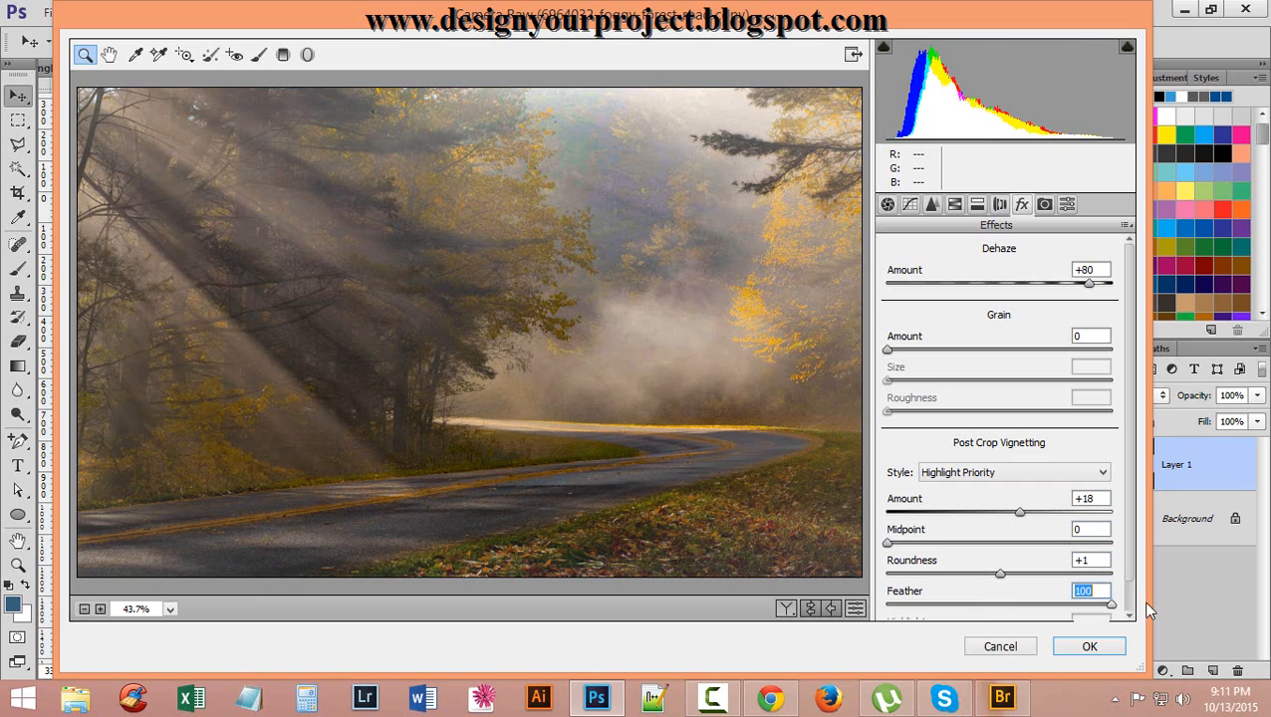
key("Return")
Adjust the basic white balance to Temperature +23 and Tint -7
left_click(888, 204)
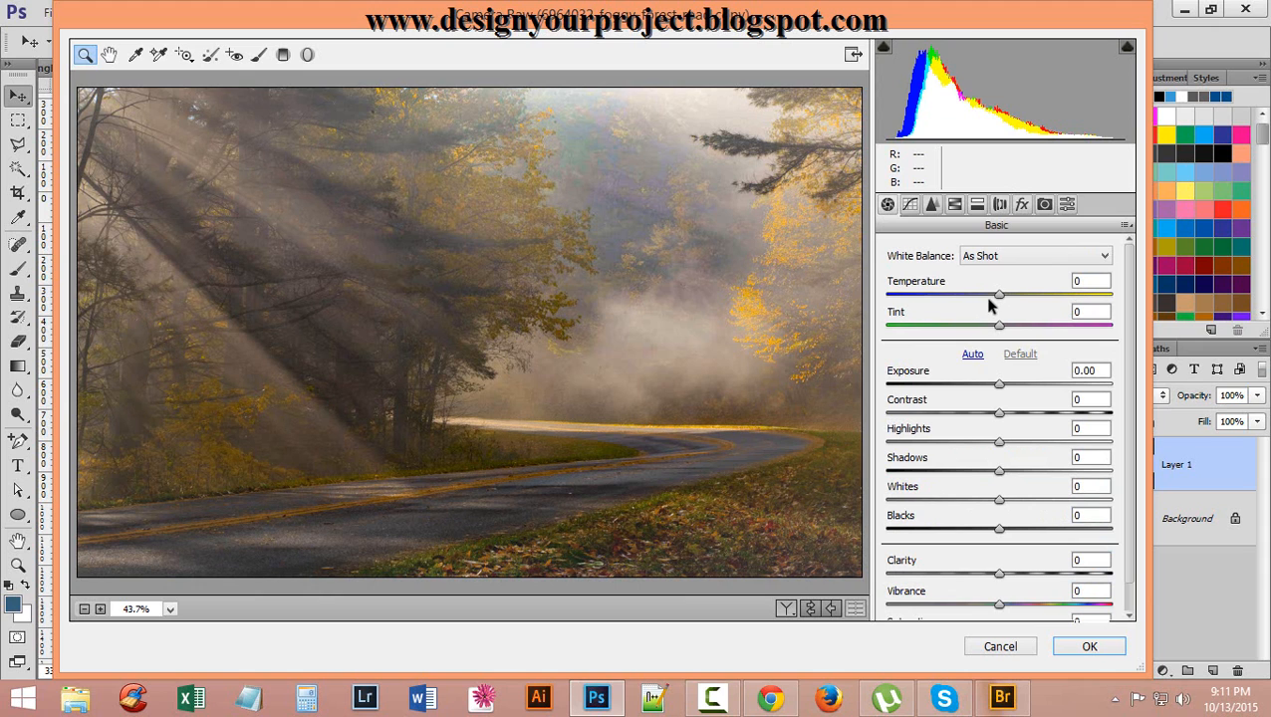
left_click_drag(993, 301, 1026, 302)
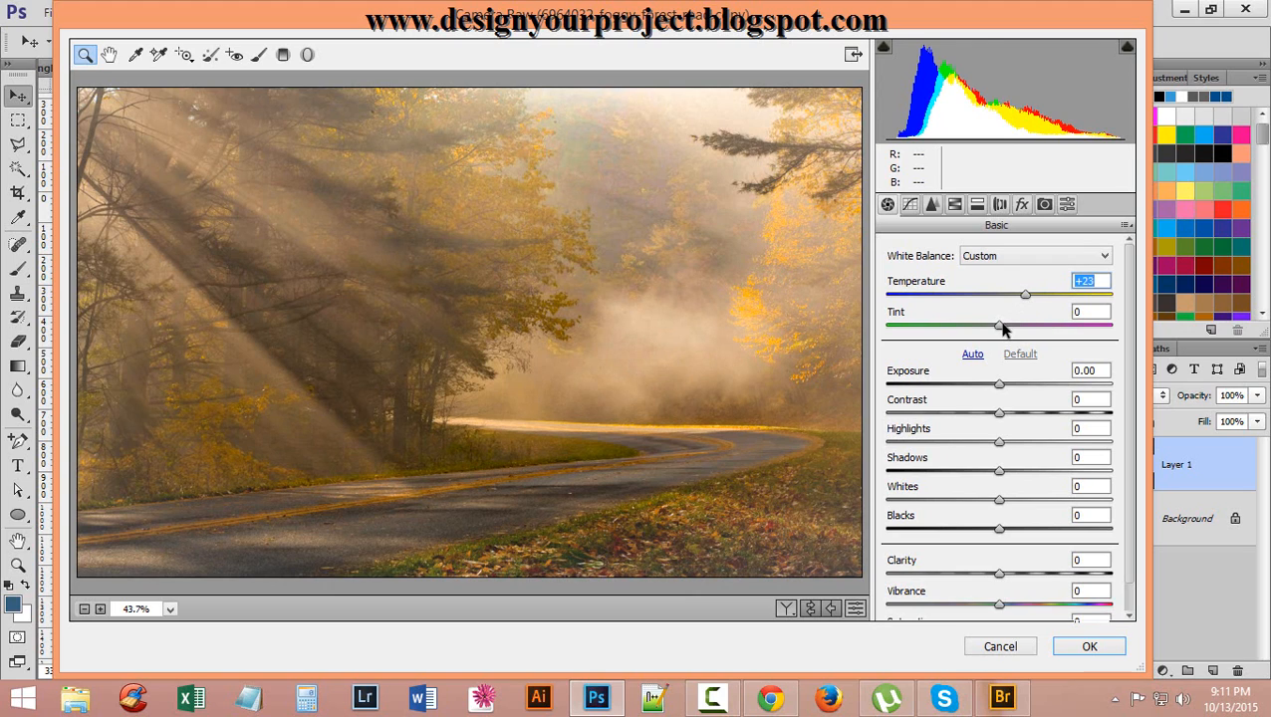
left_click_drag(1003, 330, 990, 327)
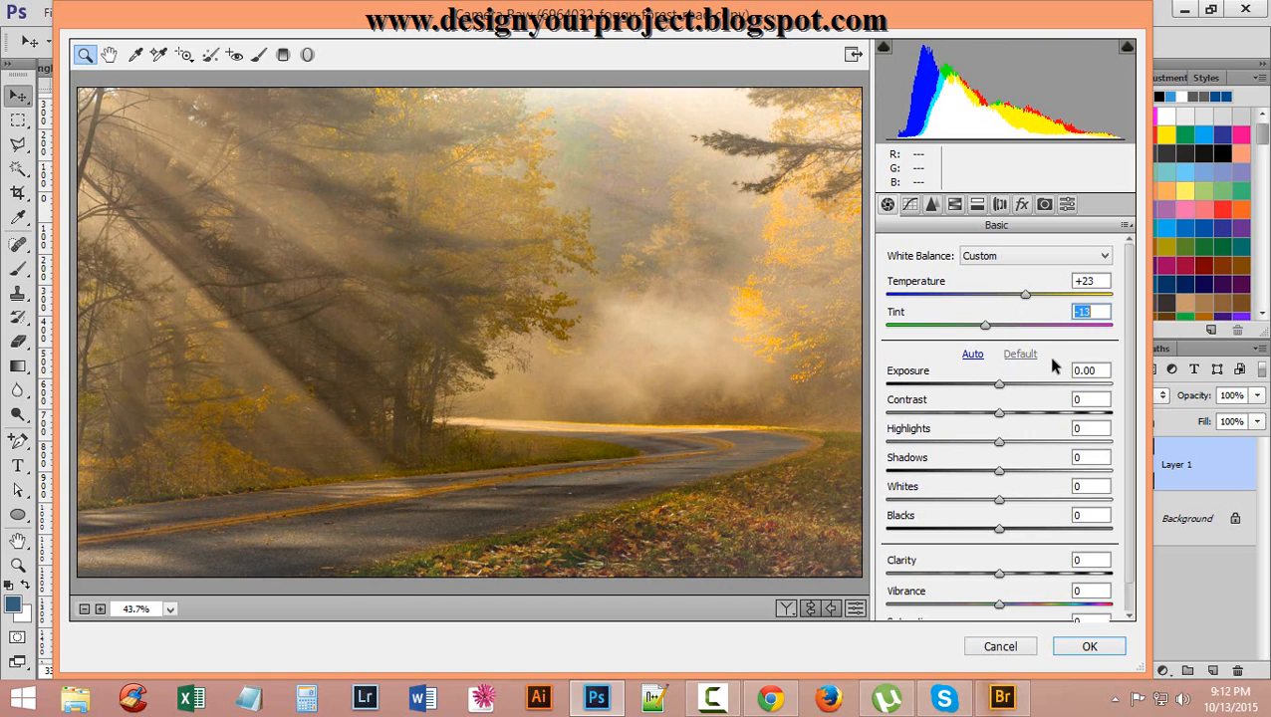
type("-")
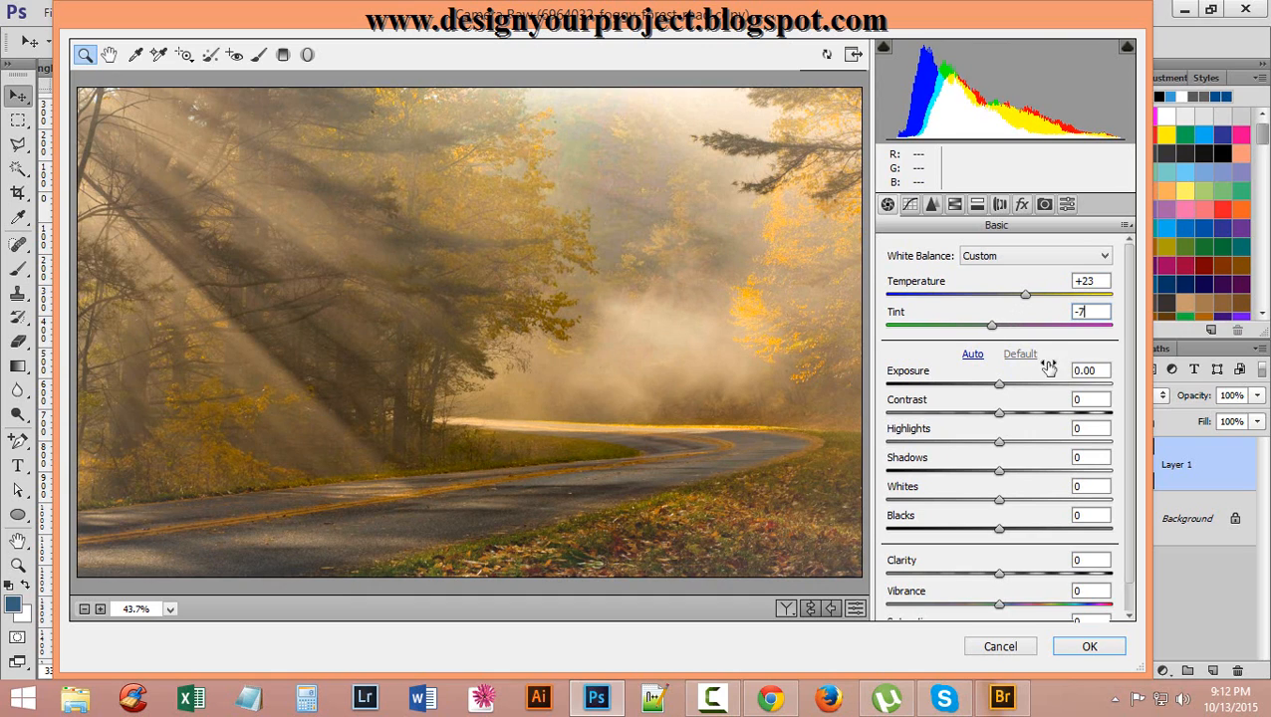
type("7")
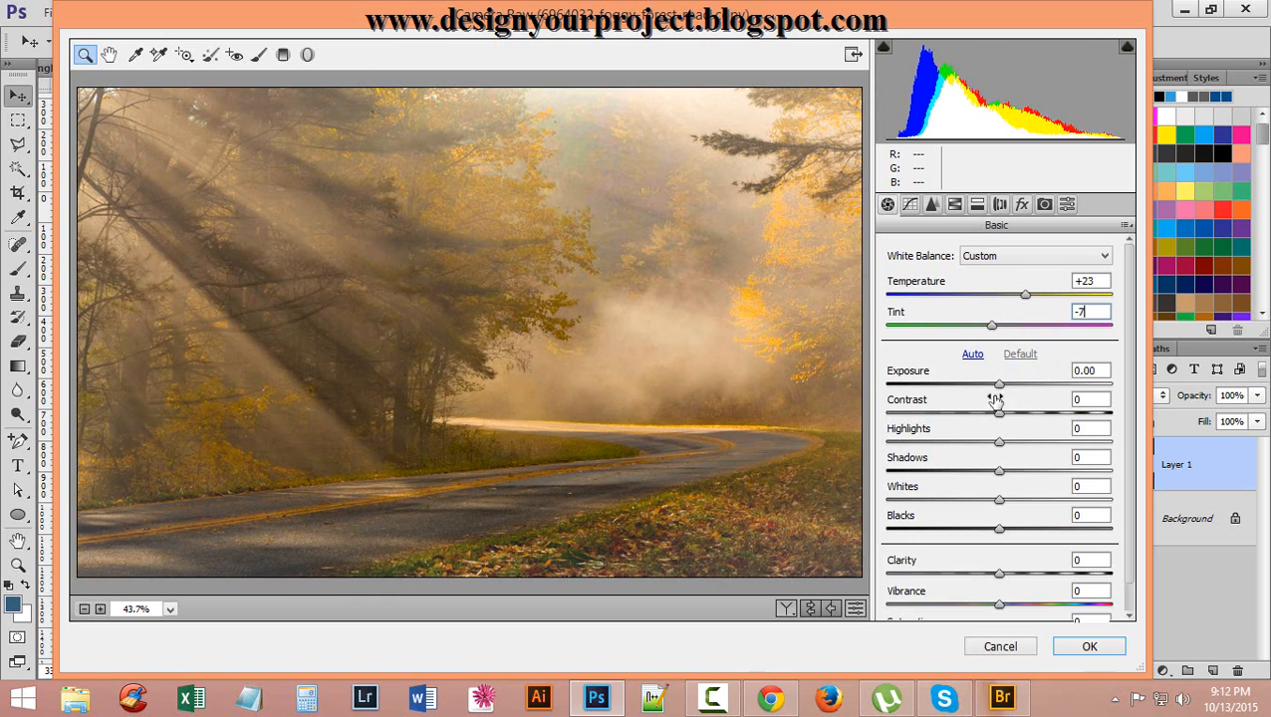
Set the basic tone values to Exposure +0.10, Contrast +16, Highlights -11 and Blacks +90
left_click_drag(997, 389, 1002, 390)
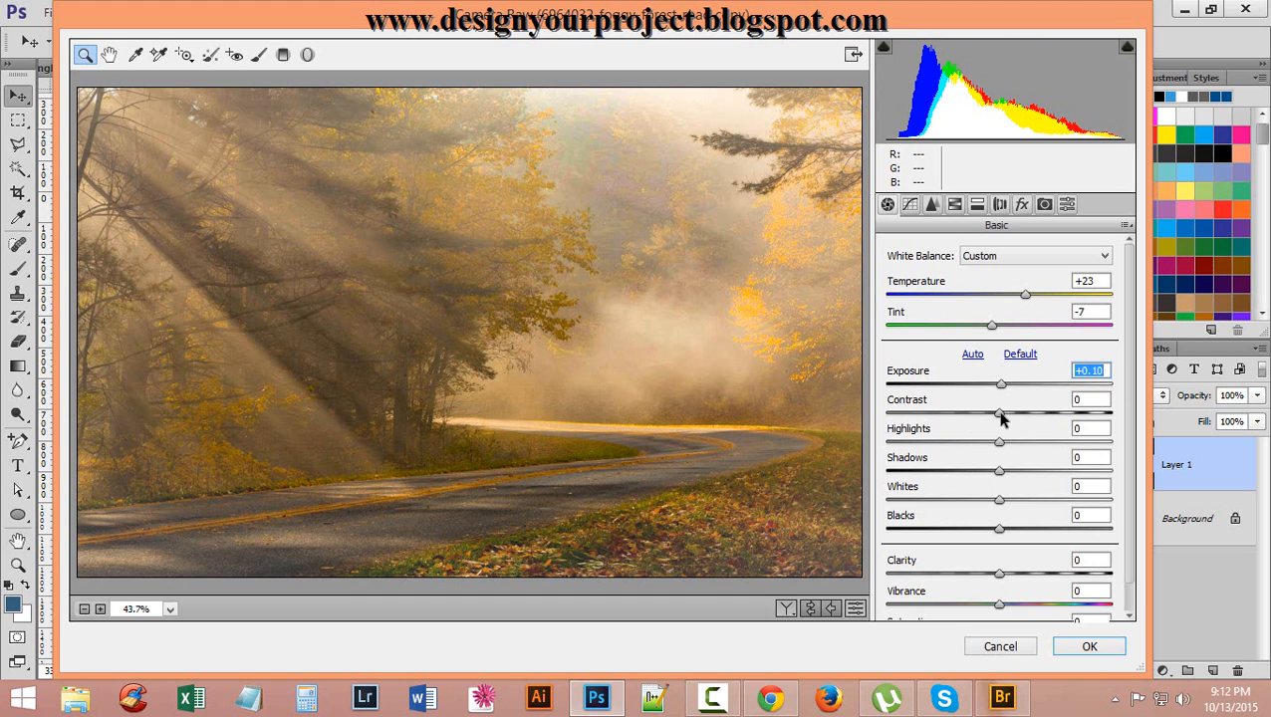
left_click_drag(999, 412, 1017, 418)
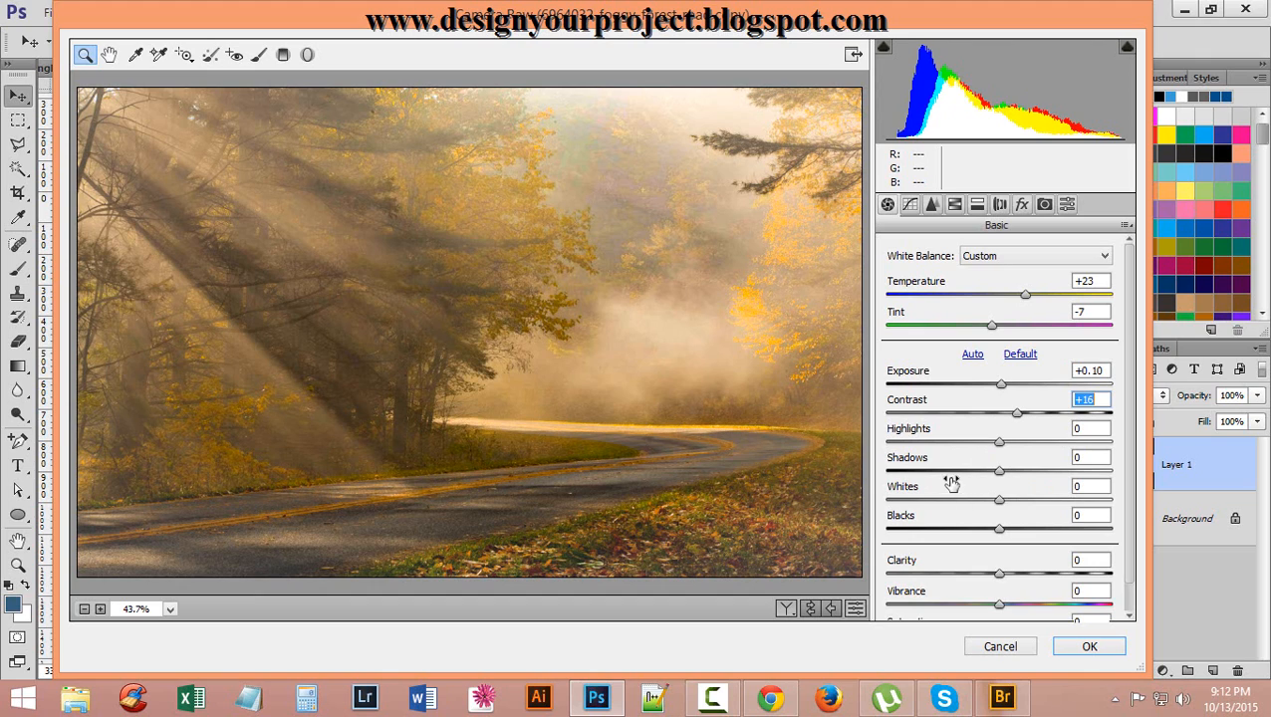
left_click_drag(1000, 447, 988, 447)
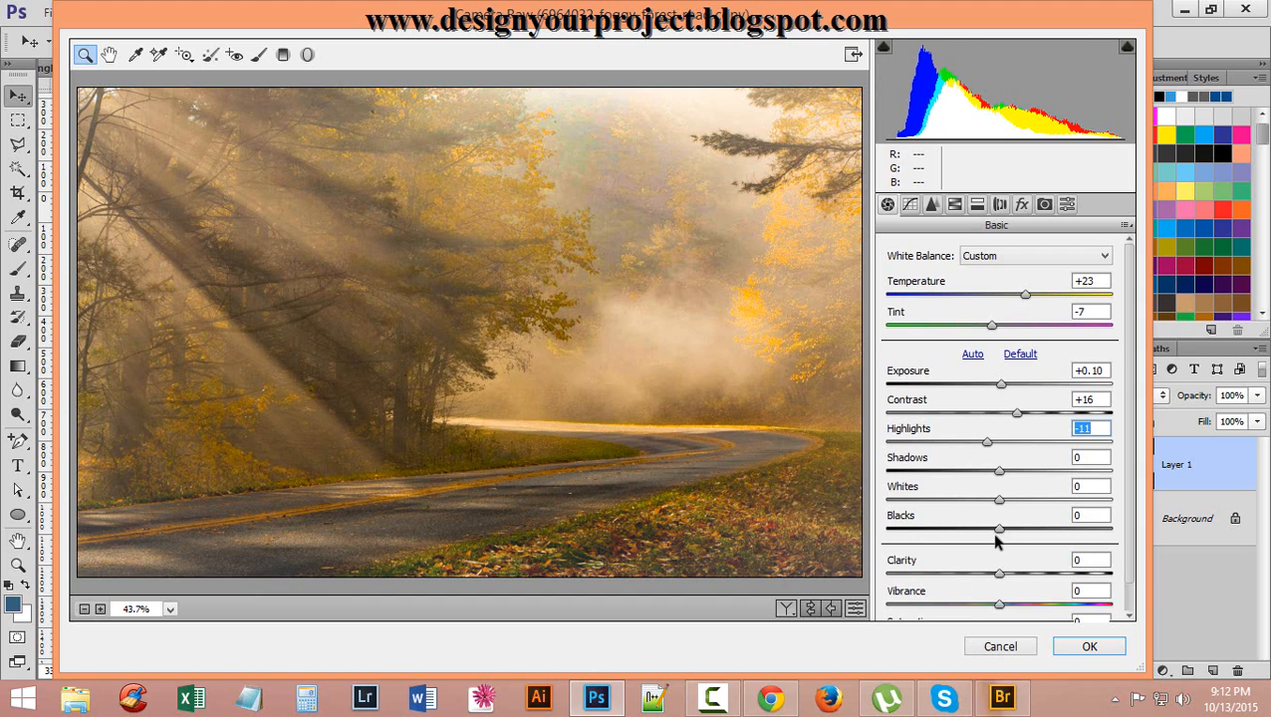
left_click_drag(1001, 535, 1083, 533)
type("90")
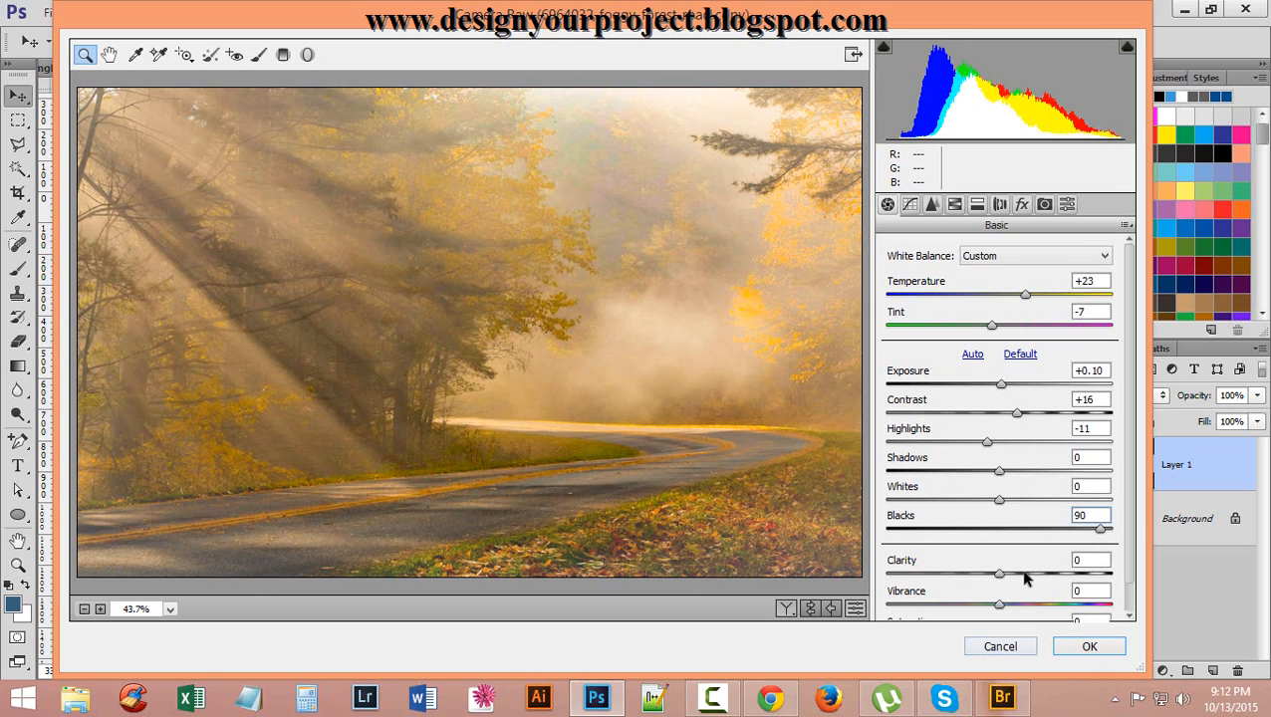
Set Clarity to +100, Vibrance to -6 and Saturation to +100, and apply the Camera Raw Filter
left_click_drag(1016, 576, 1155, 576)
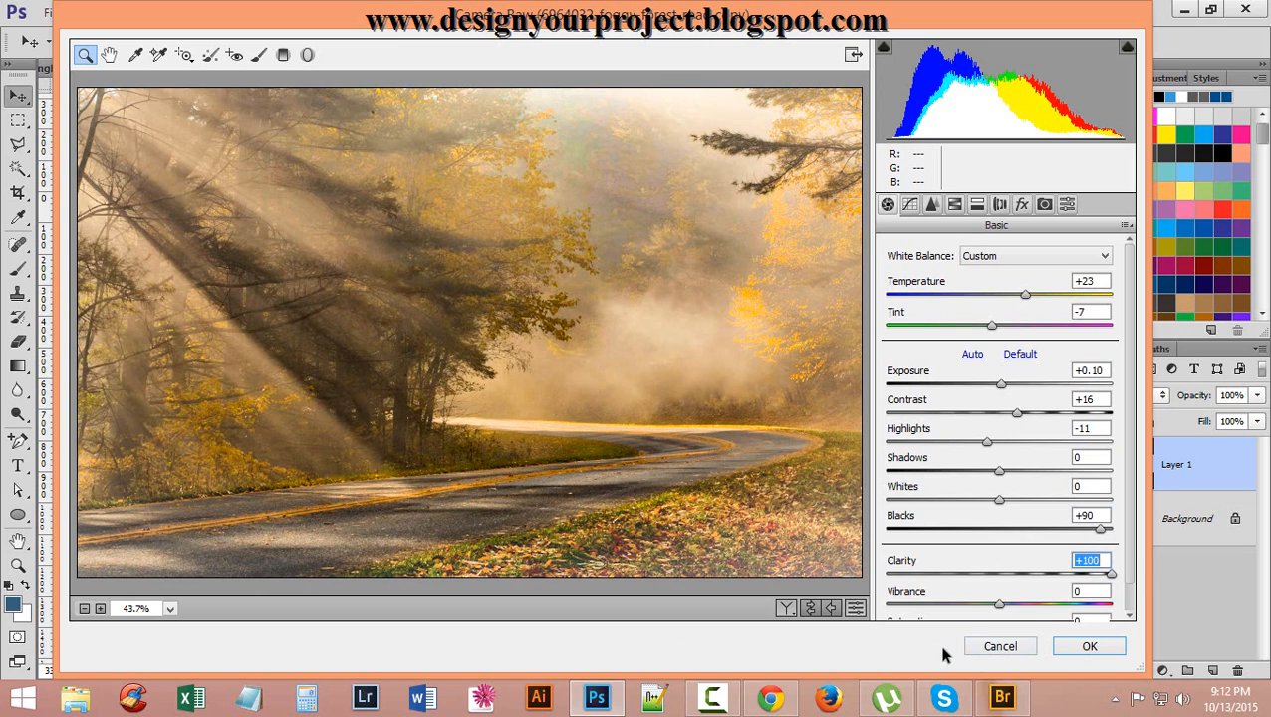
left_click_drag(1001, 610, 994, 608)
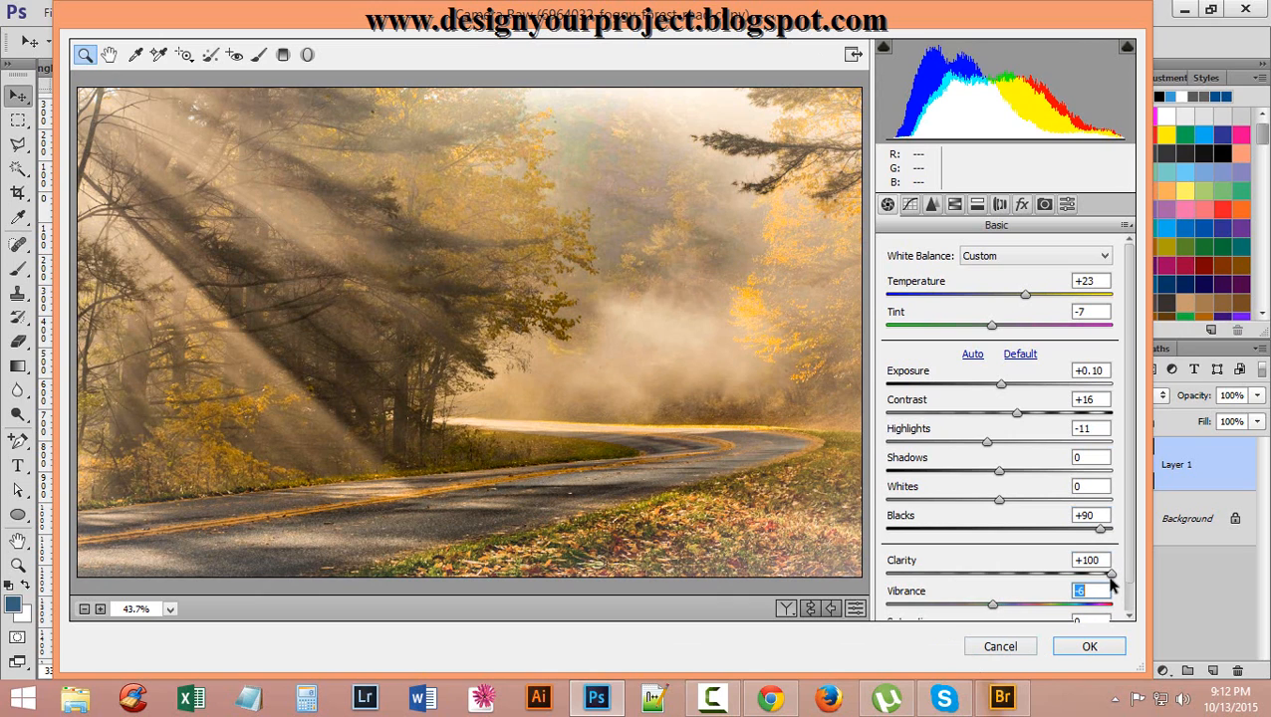
left_click_drag(1129, 567, 1143, 647)
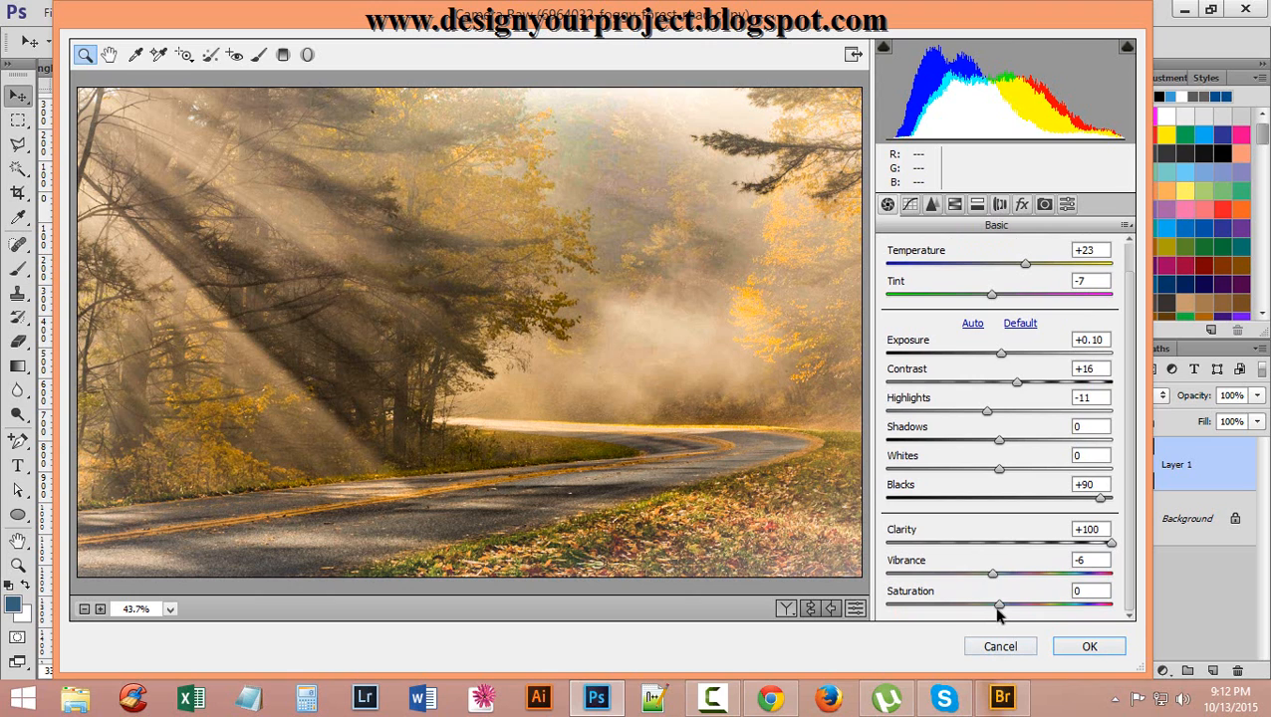
left_click_drag(999, 605, 1180, 599)
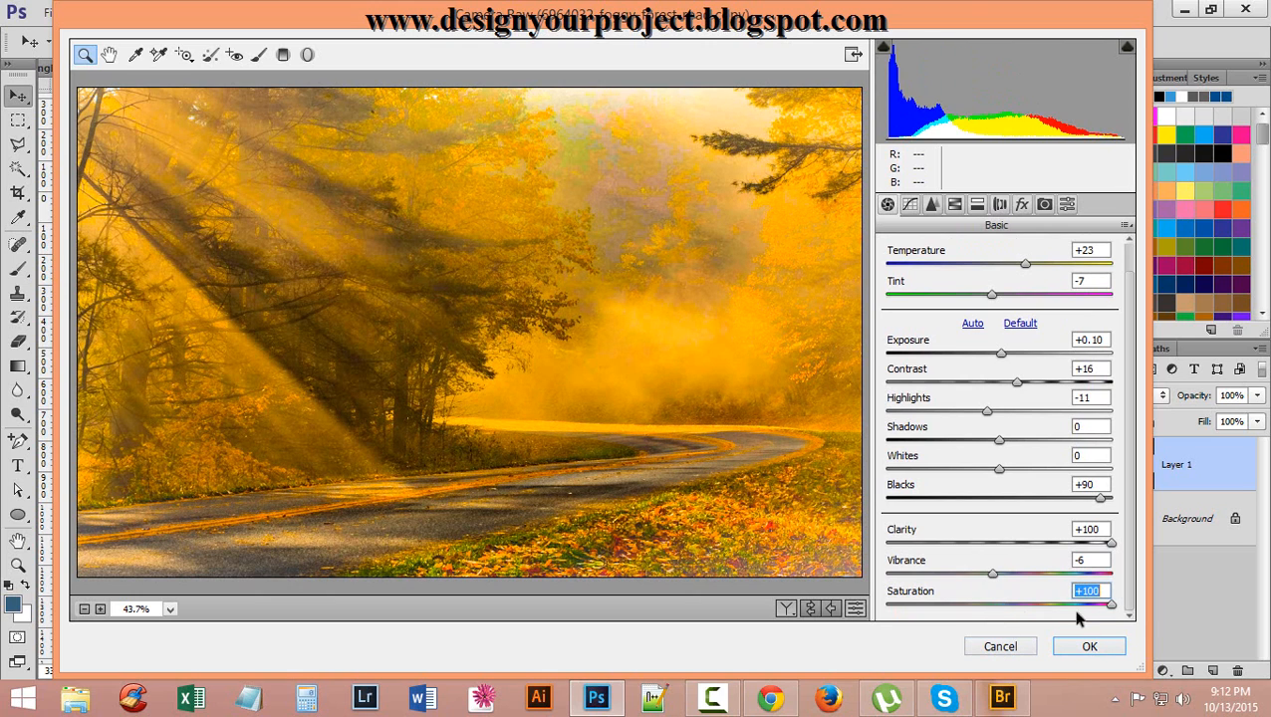
left_click(1090, 647)
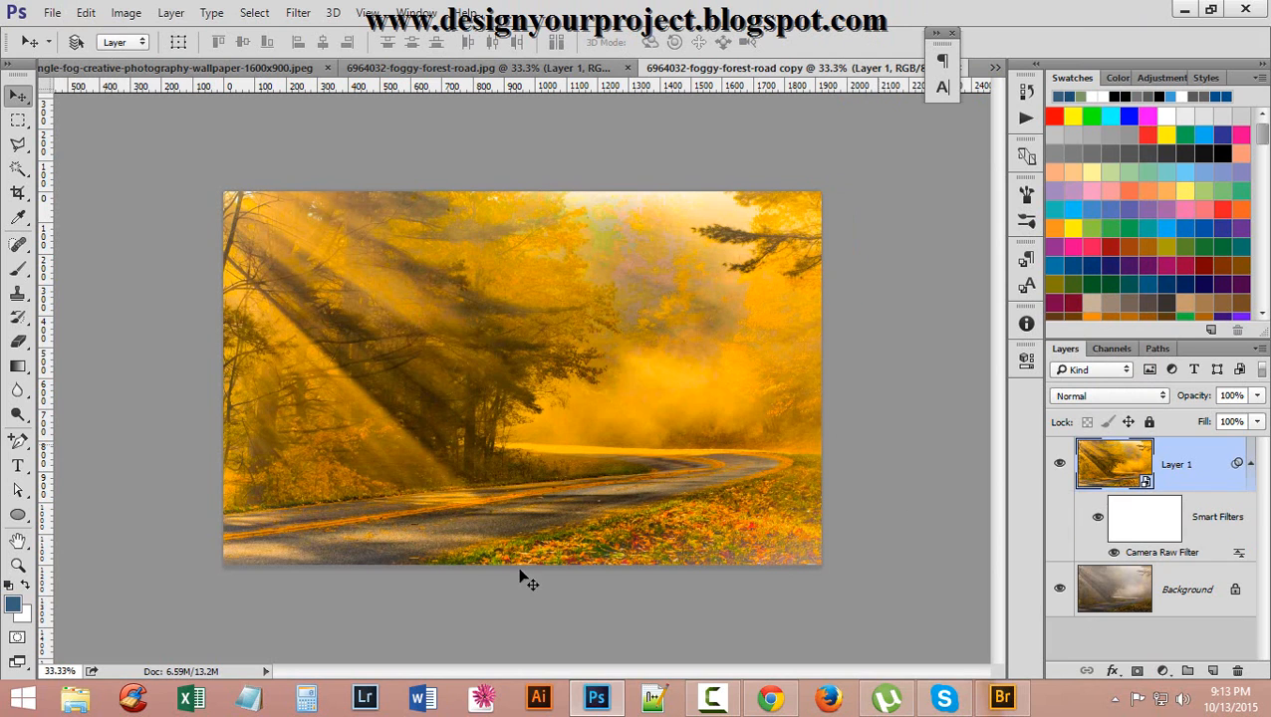
Compare the edited foggy-forest-road copy with the finished 6964032-foggy-forest-road.jpg by switching between the two documents
left_click(1060, 464)
left_click(528, 68)
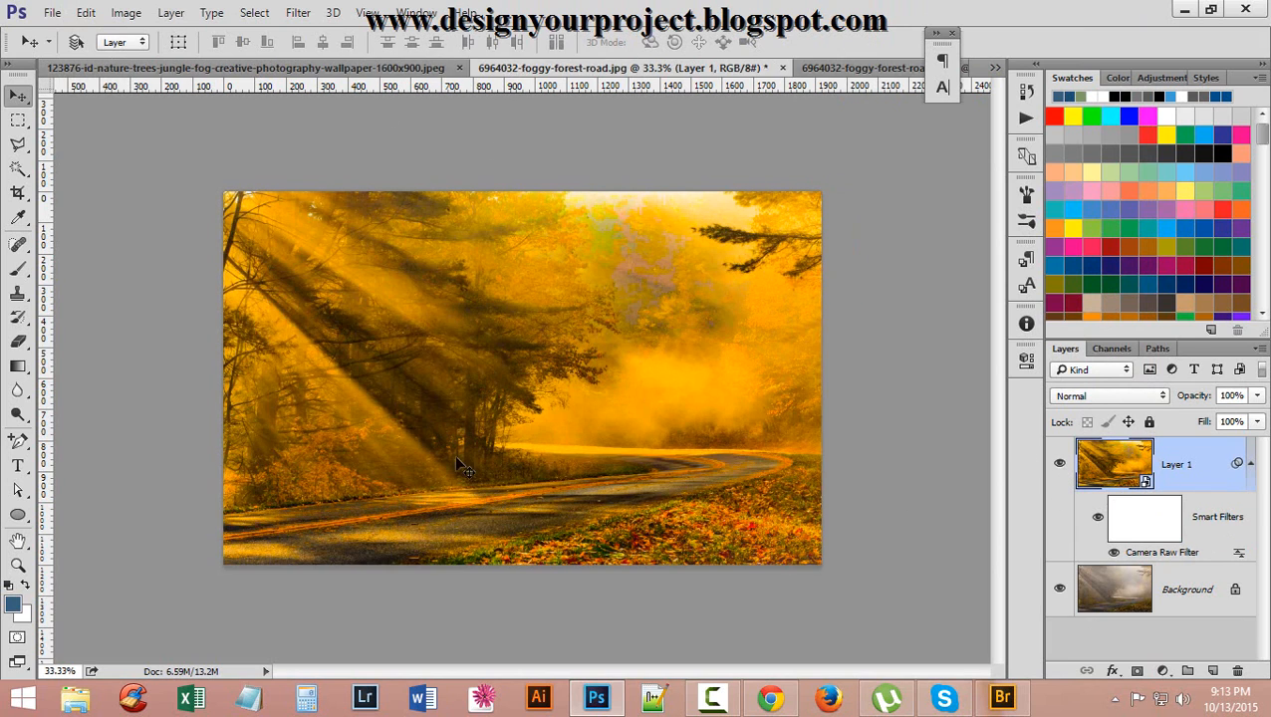
left_click(858, 69)
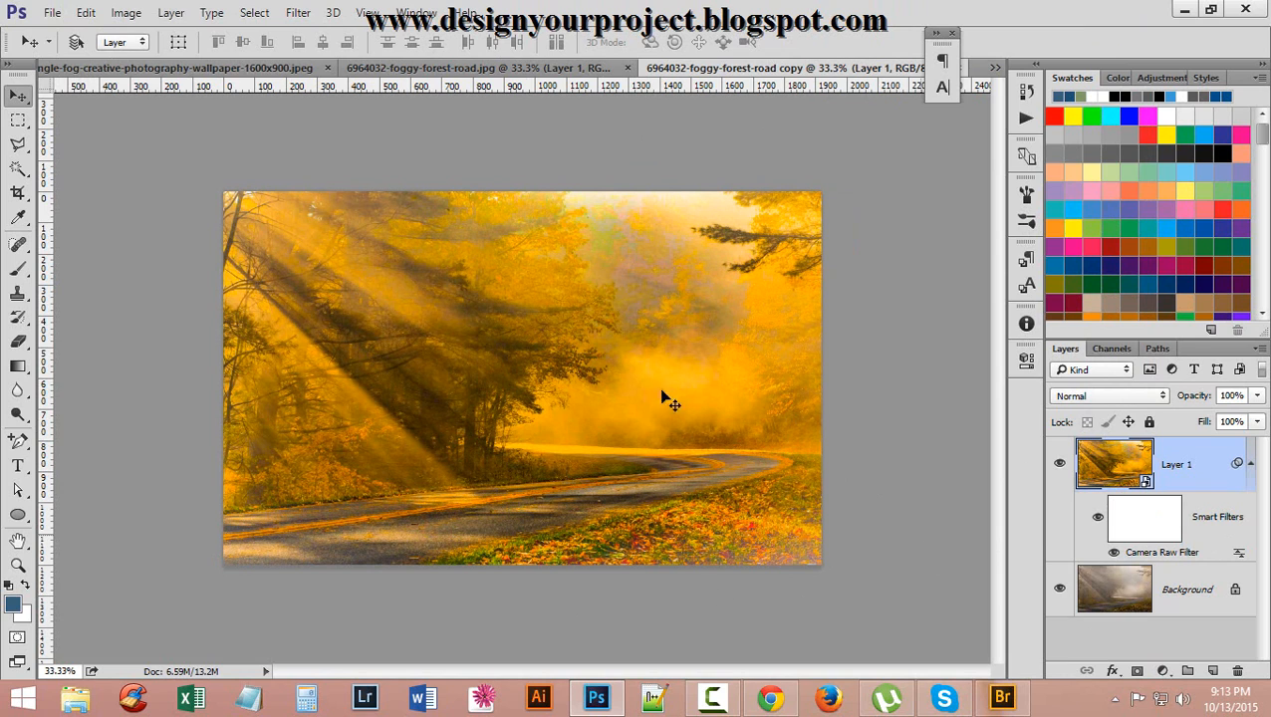
left_click(545, 69)
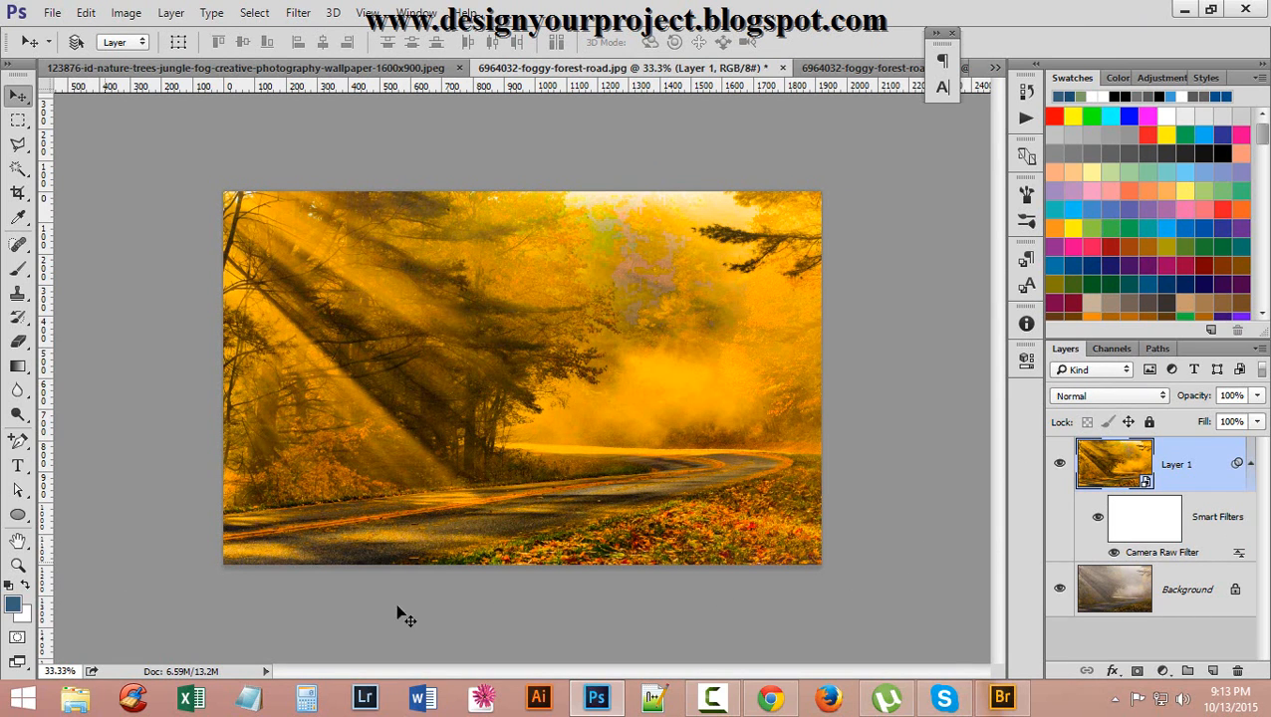
left_click(867, 68)
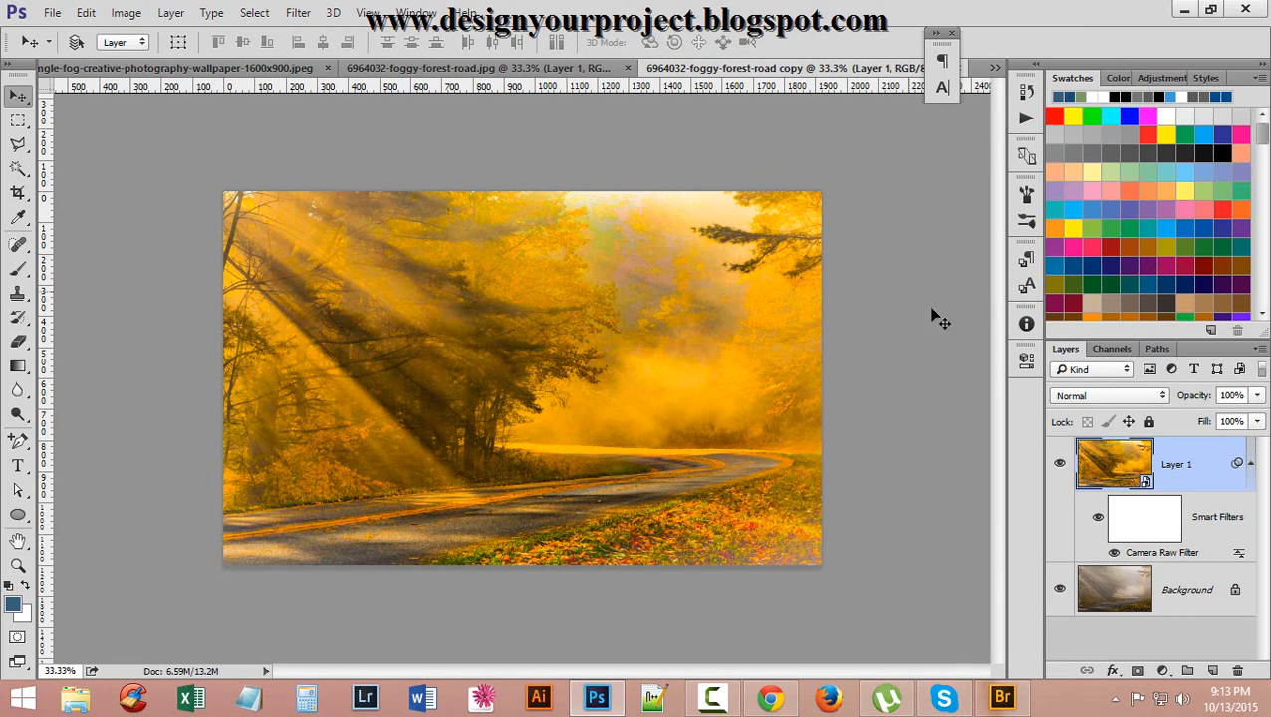